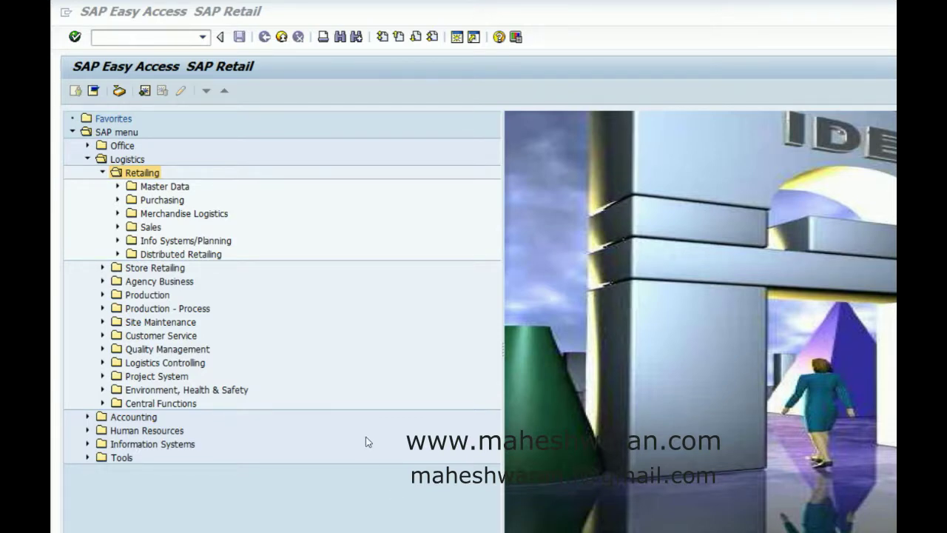
Step: Open MM41 Create Article from Retailing > Master Data > Article Data > Article
click(117, 186)
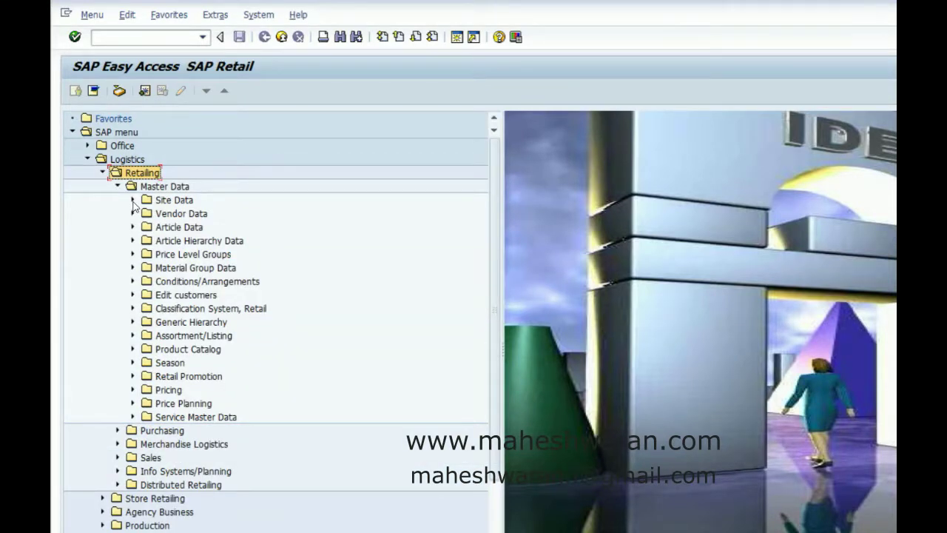
click(133, 201)
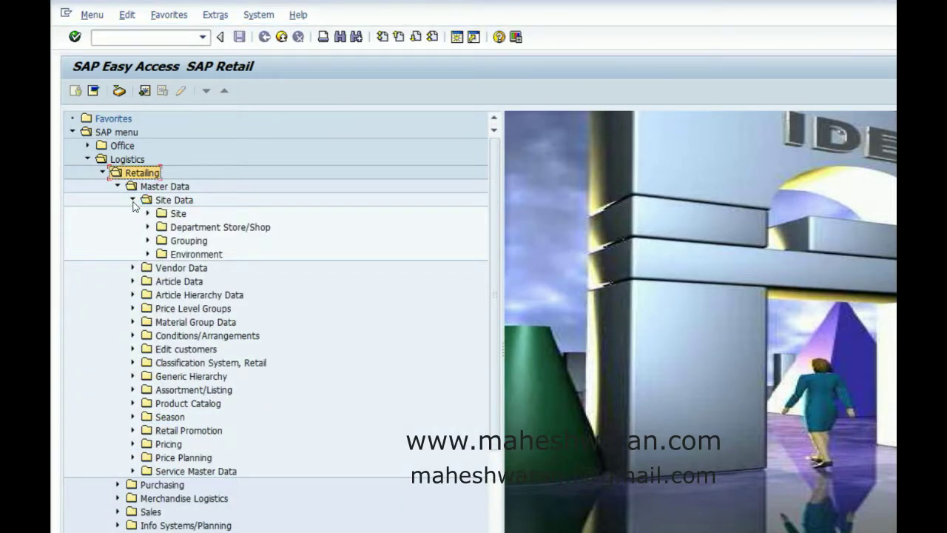
click(133, 201)
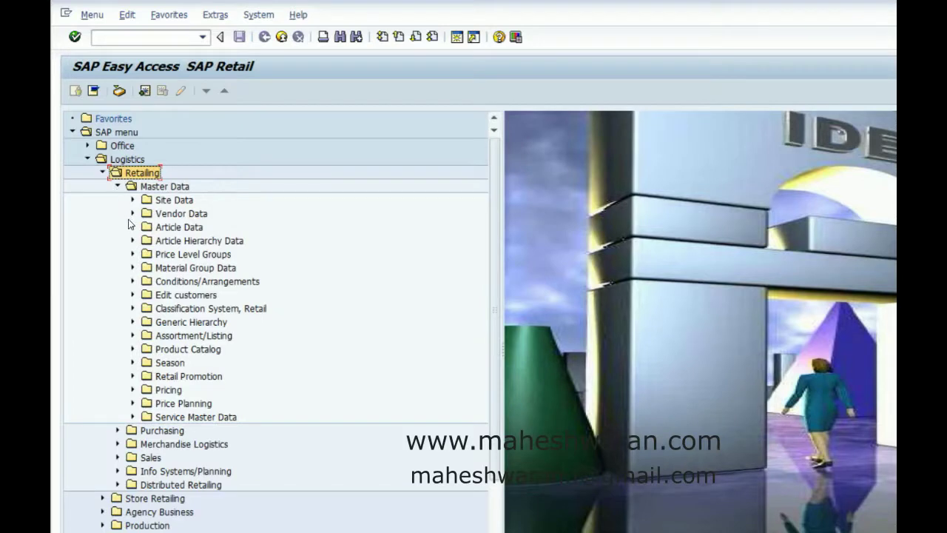
click(133, 227)
click(148, 241)
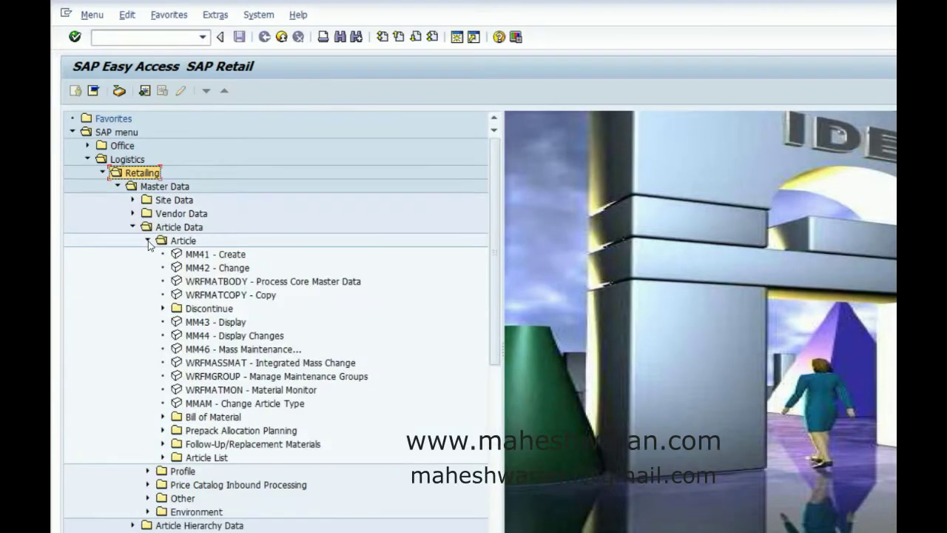
double_click(190, 255)
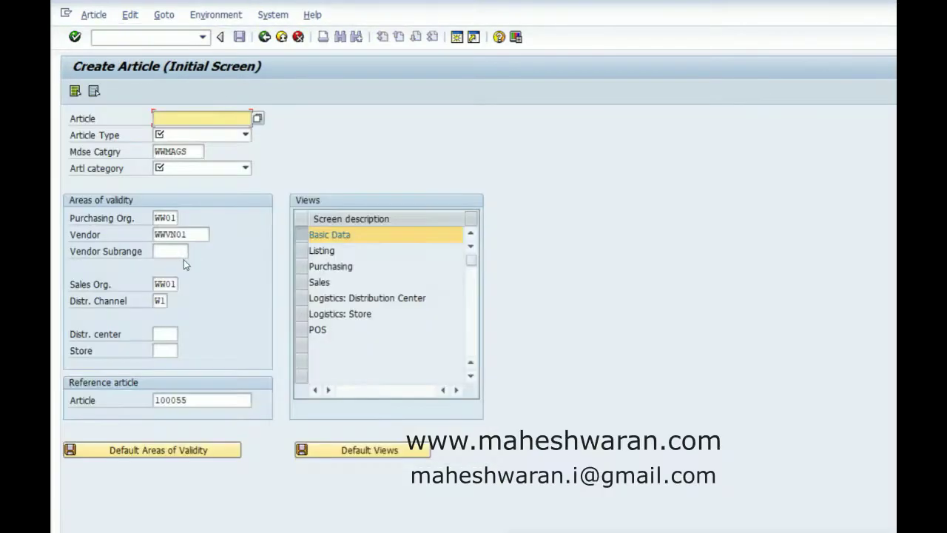
Step: Choose article type WWTR Woolworths Trading Goods, merchandise category wwmen and article category 11 Prepack
click(245, 134)
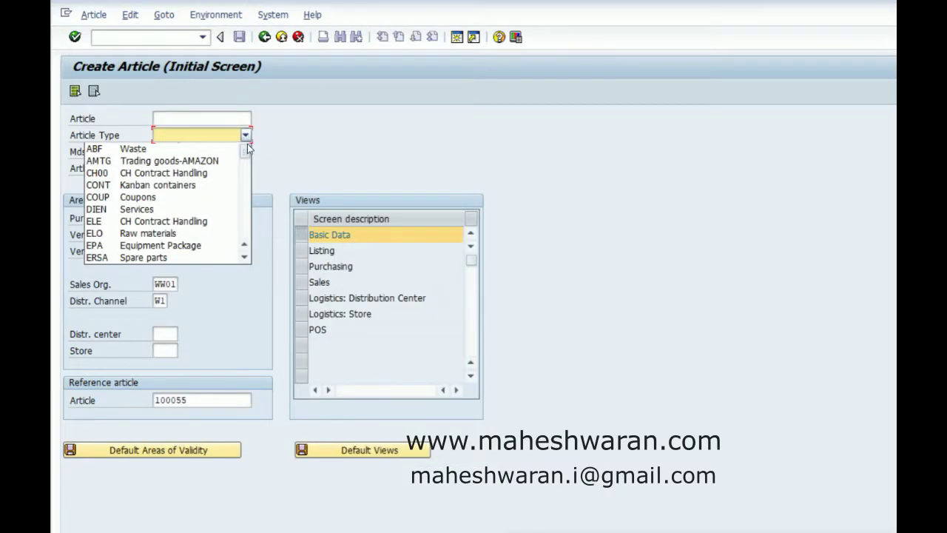
drag(247, 152, 248, 229)
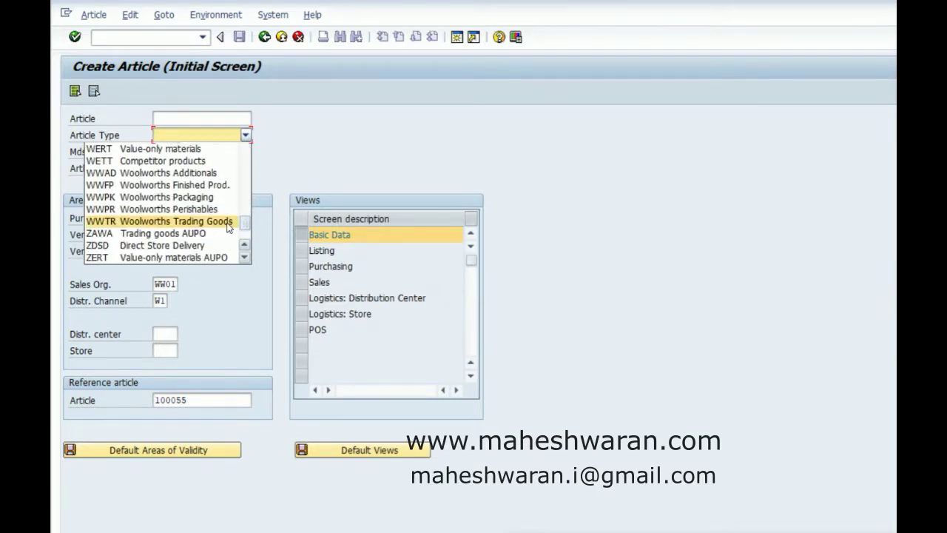
click(215, 222)
click(197, 153)
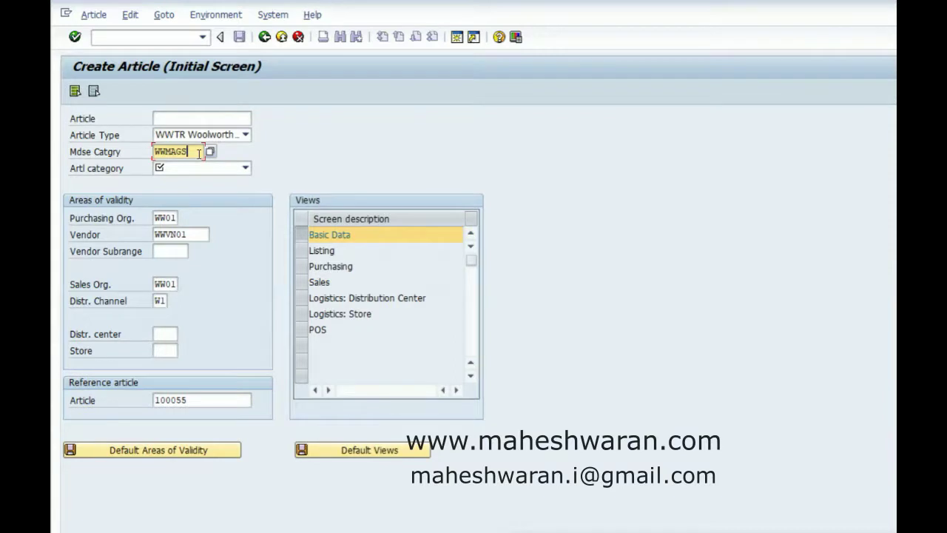
key(BackSpace)
key(BackSpace)
key(BackSpace)
key(BackSpace)
key(BackSpace)
key(BackSpace)
text(wwmen)
click(222, 168)
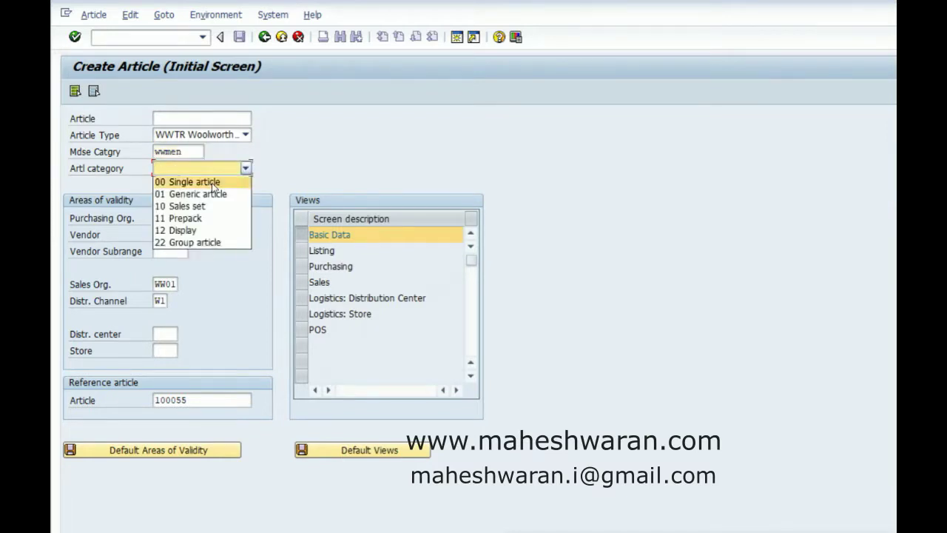
click(197, 218)
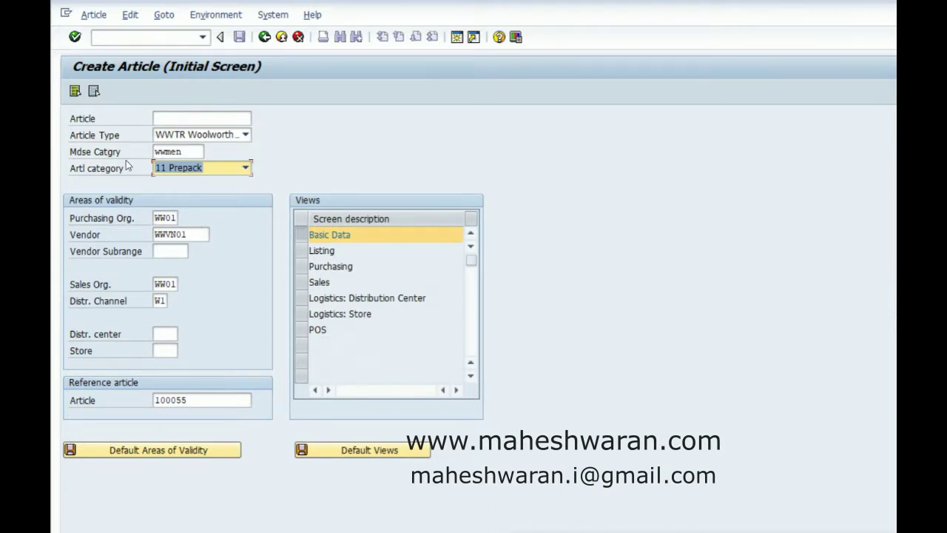
click(182, 115)
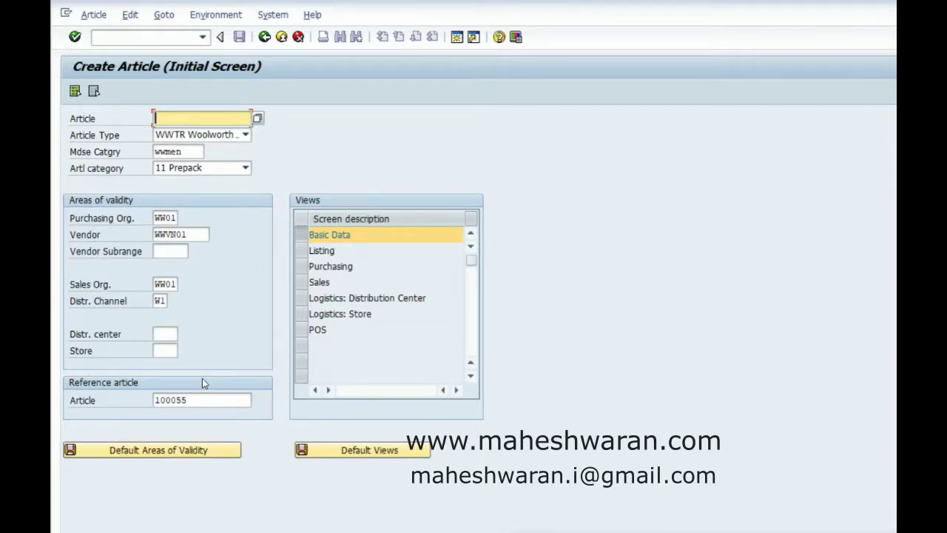
Step: Select all views, describe article 100057 as 'Men Speedo Pack, M', and open Components
click(75, 92)
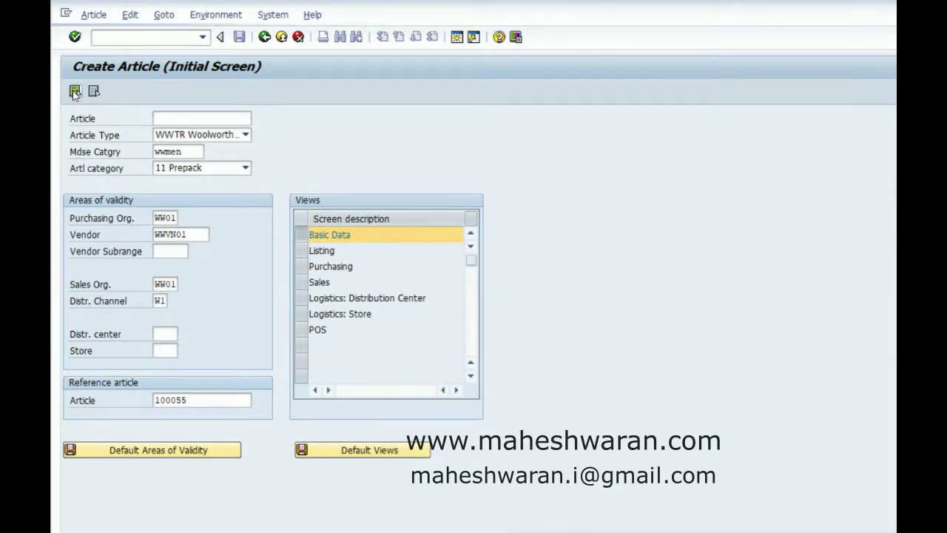
click(75, 92)
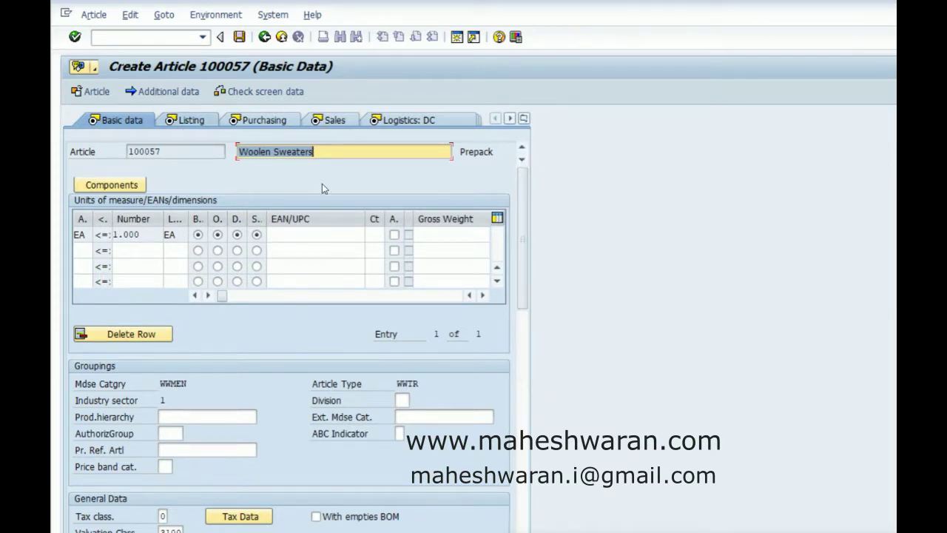
key(BackSpace)
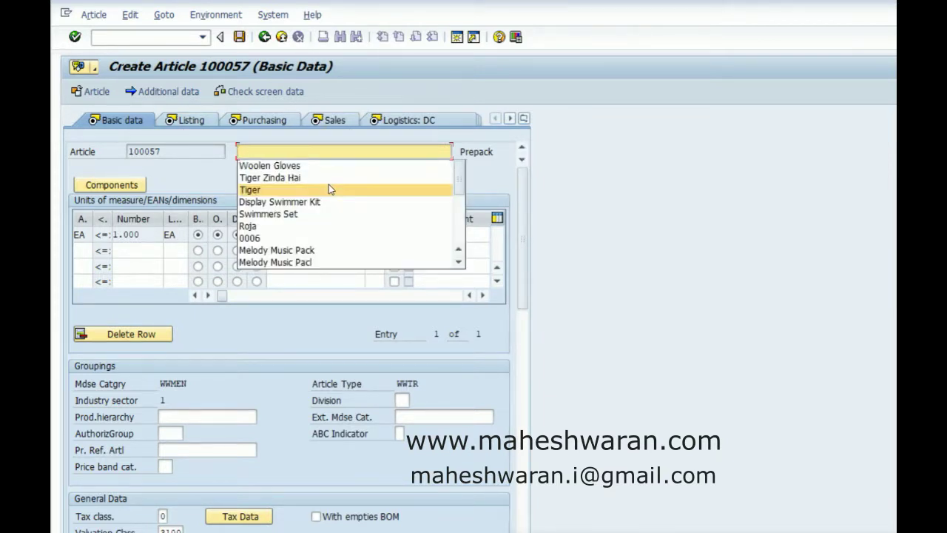
text(Men)
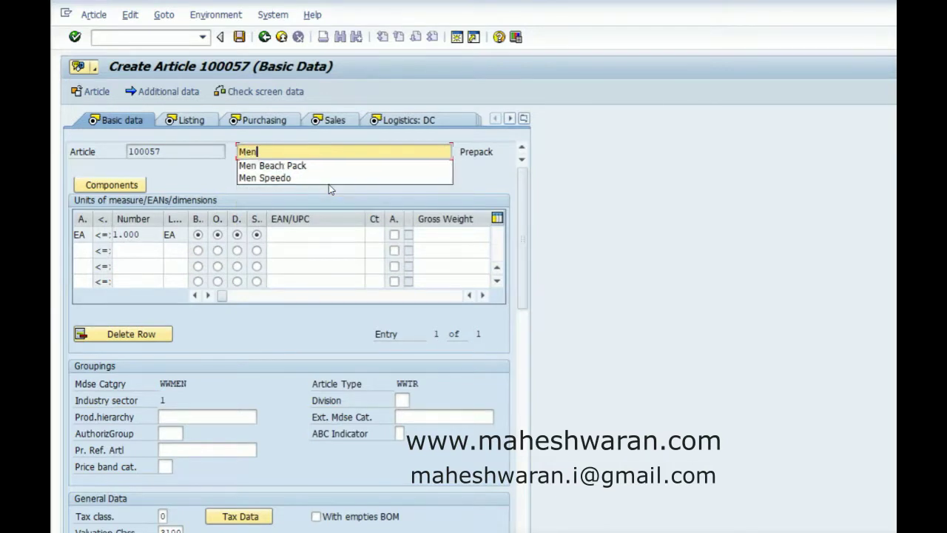
key(Down)
key(Down)
key(Return)
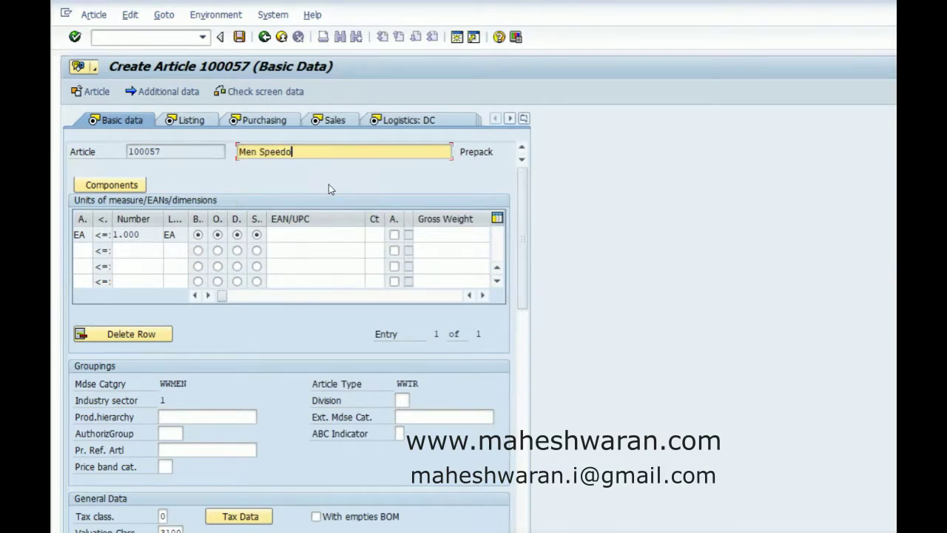
text(Pack, M)
click(95, 186)
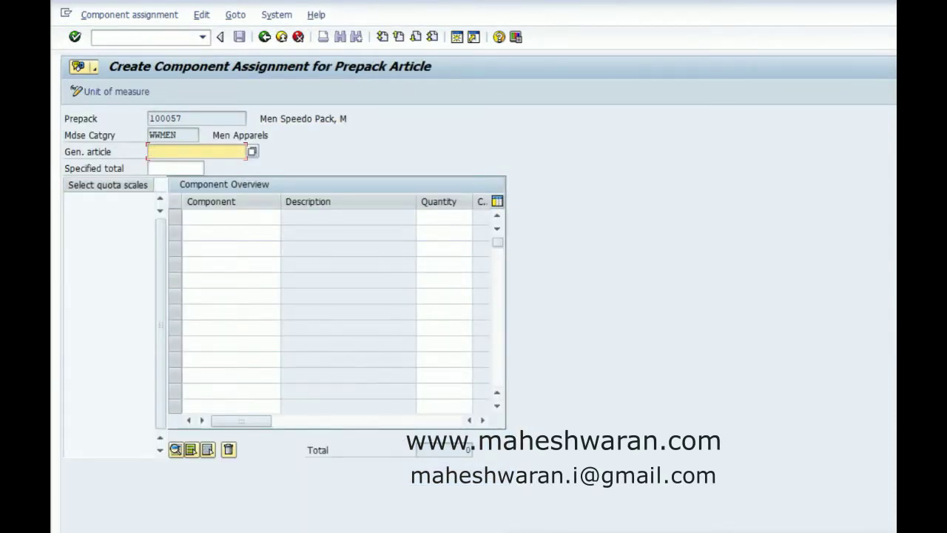
Step: Load generic article 100045's variants into the prepack with specified total 4
key(alt+Tab)
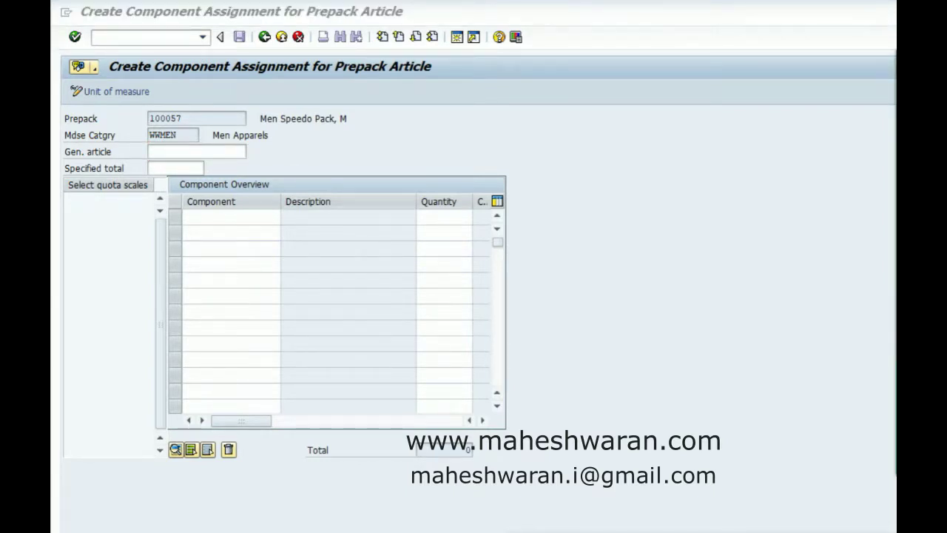
click(158, 151)
text(100045)
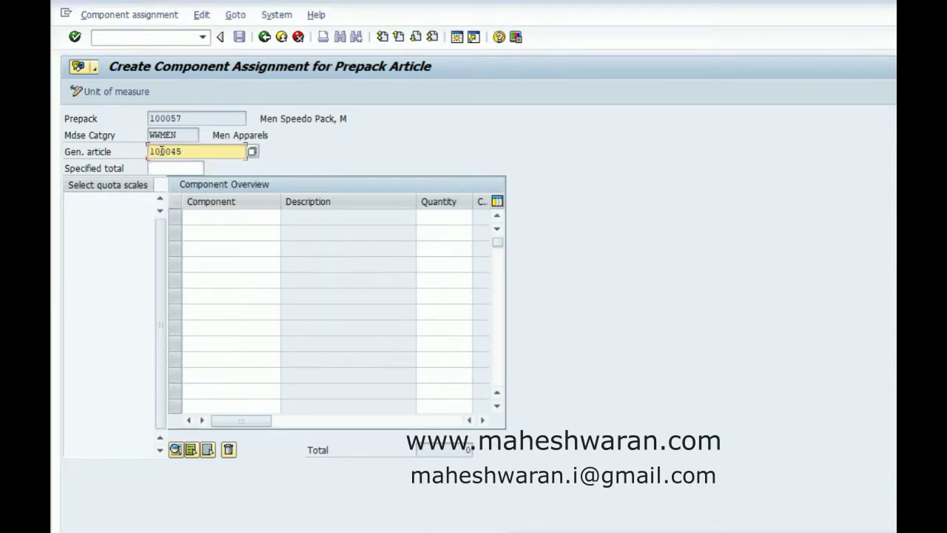
key(Tab)
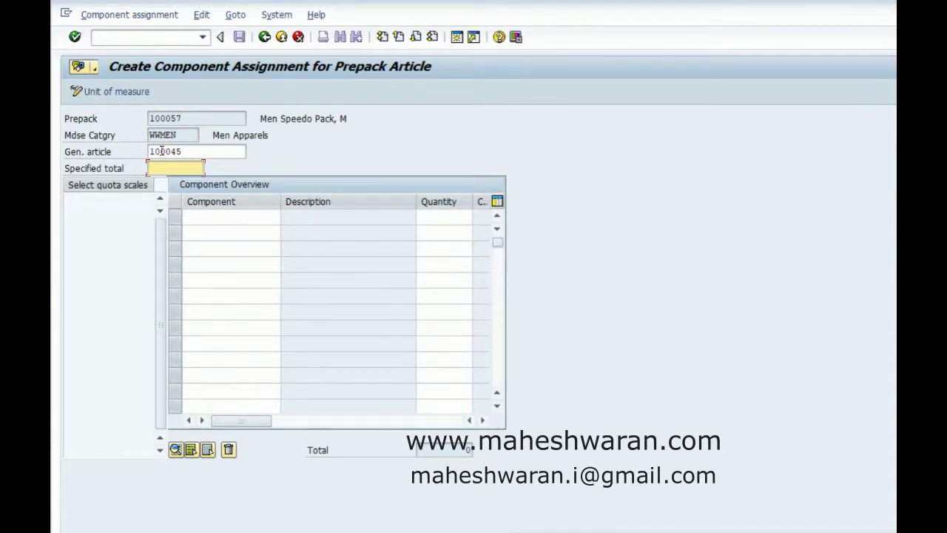
text(4)
key(Return)
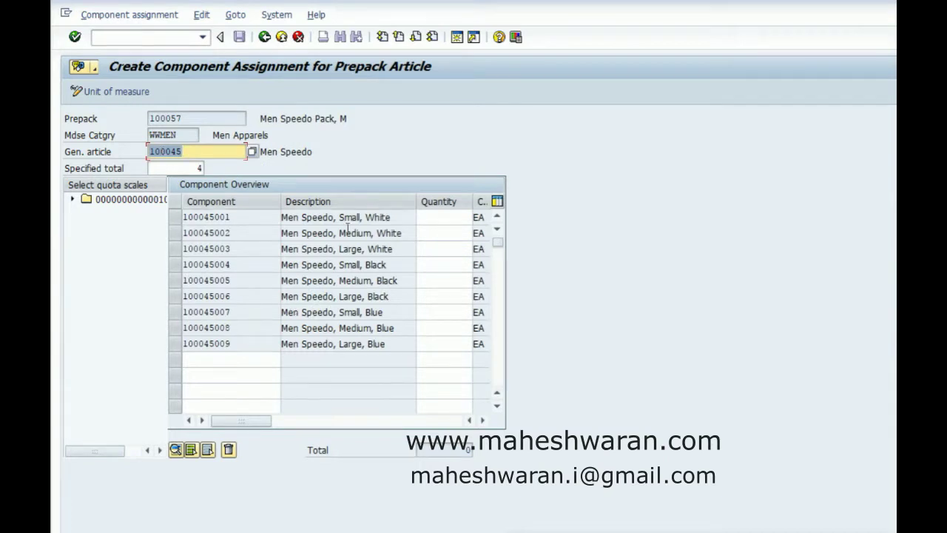
Step: Delete the Small and Large variants in White, Black and Blue from the prepack
click(181, 218)
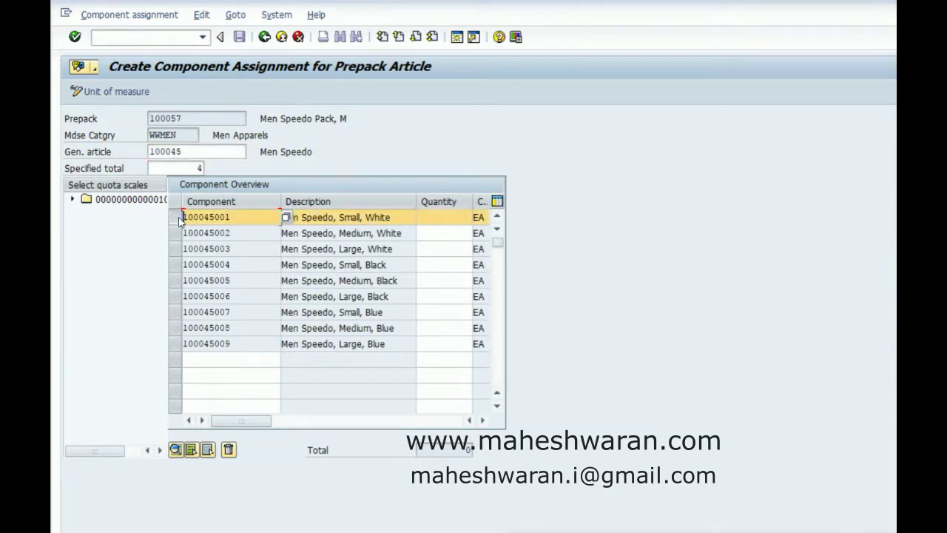
click(176, 248)
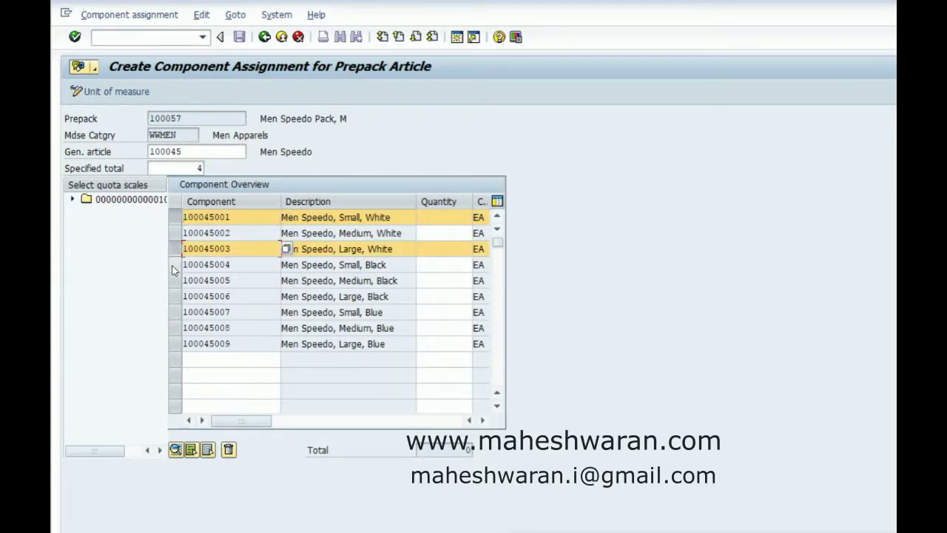
click(174, 266)
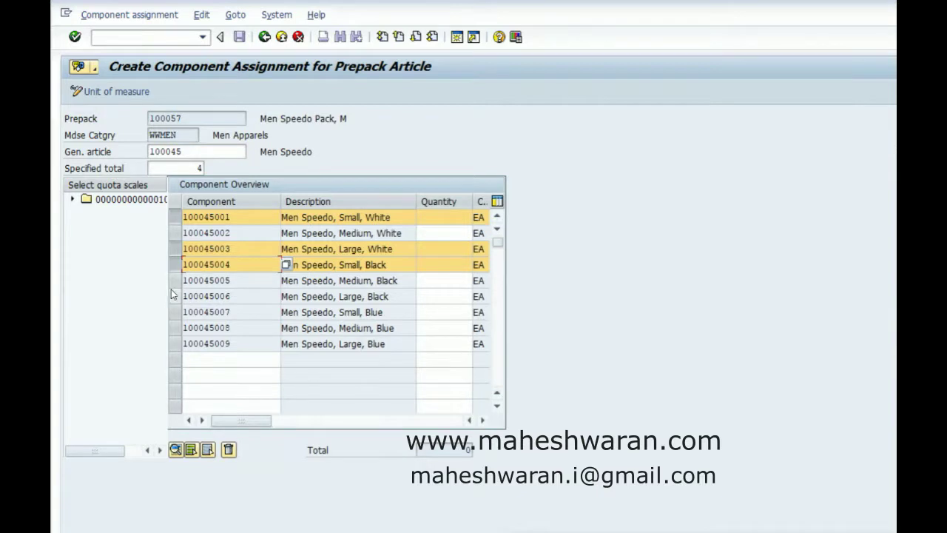
click(174, 298)
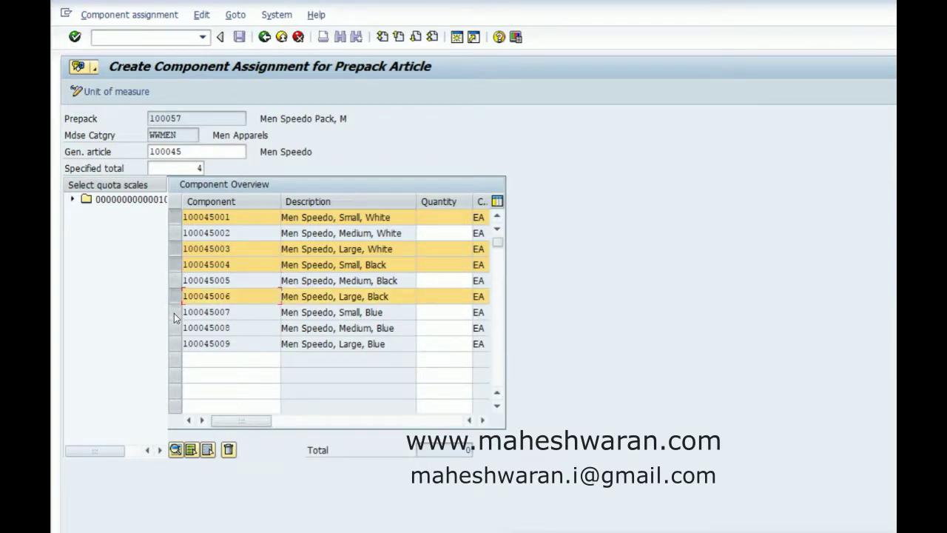
click(174, 312)
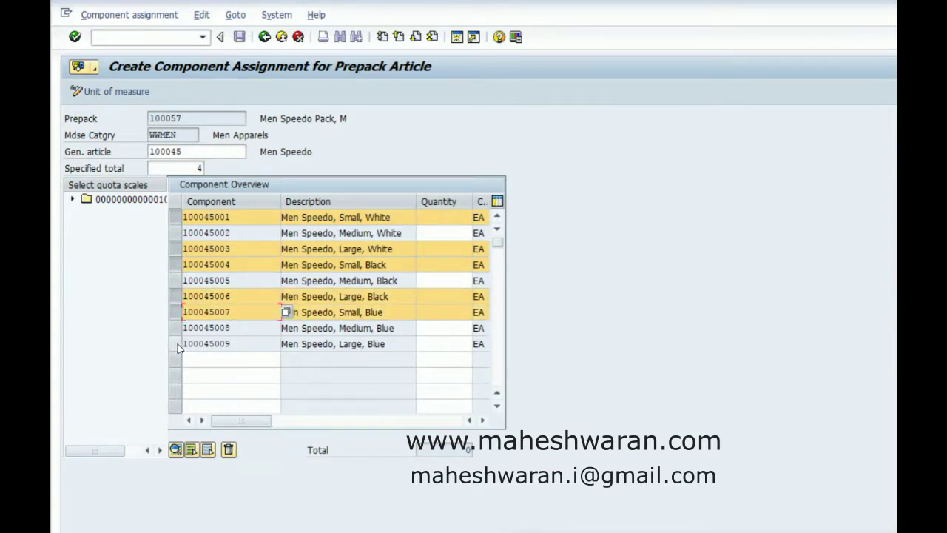
click(175, 343)
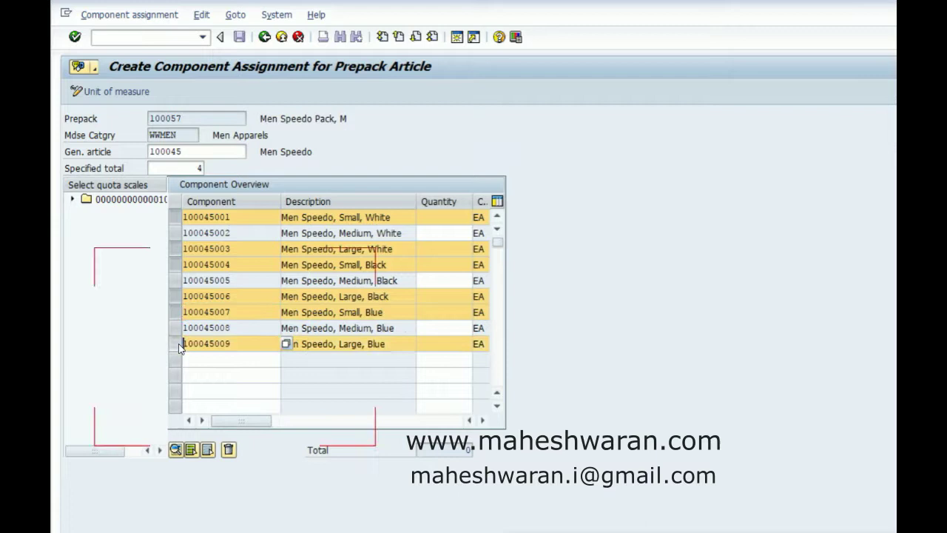
click(228, 449)
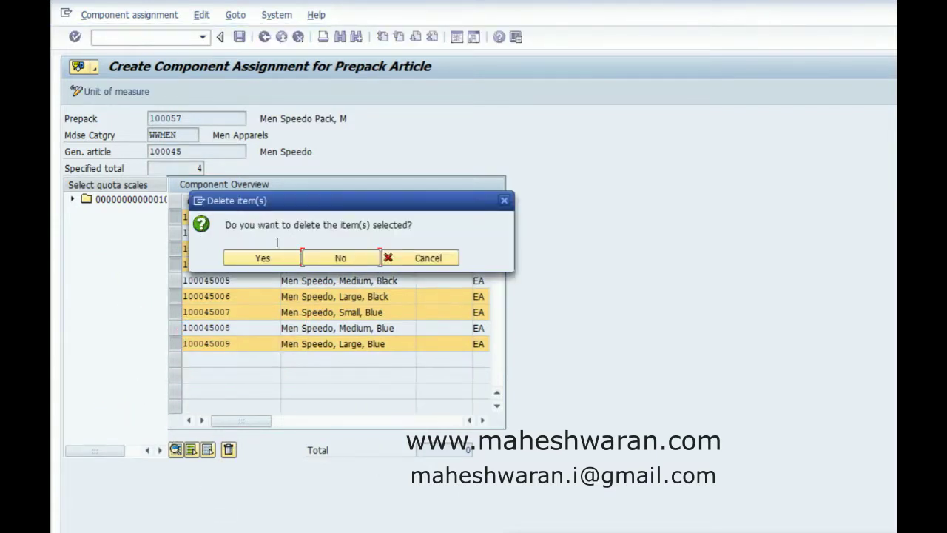
click(265, 258)
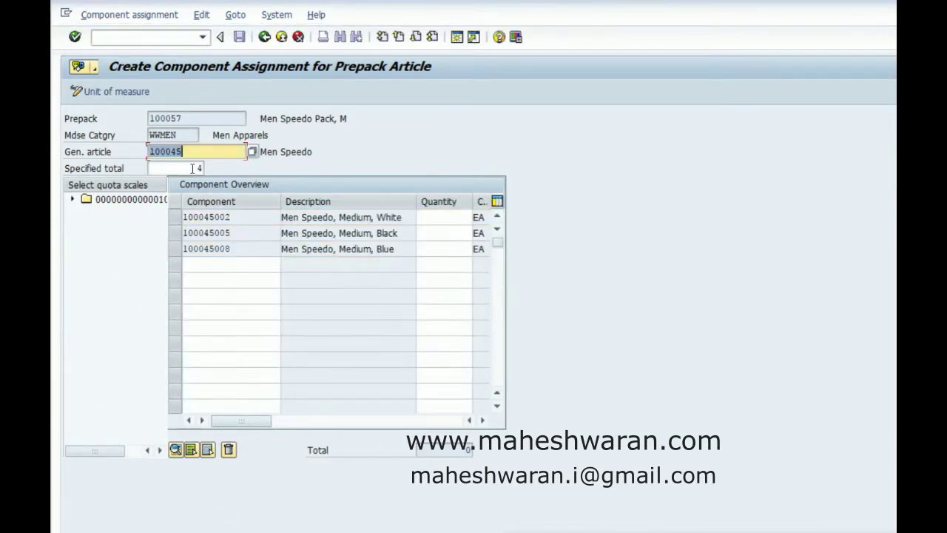
Step: Set specified total 3 with quantity 1 each for Medium White, Black and Blue
click(193, 167)
text(3)
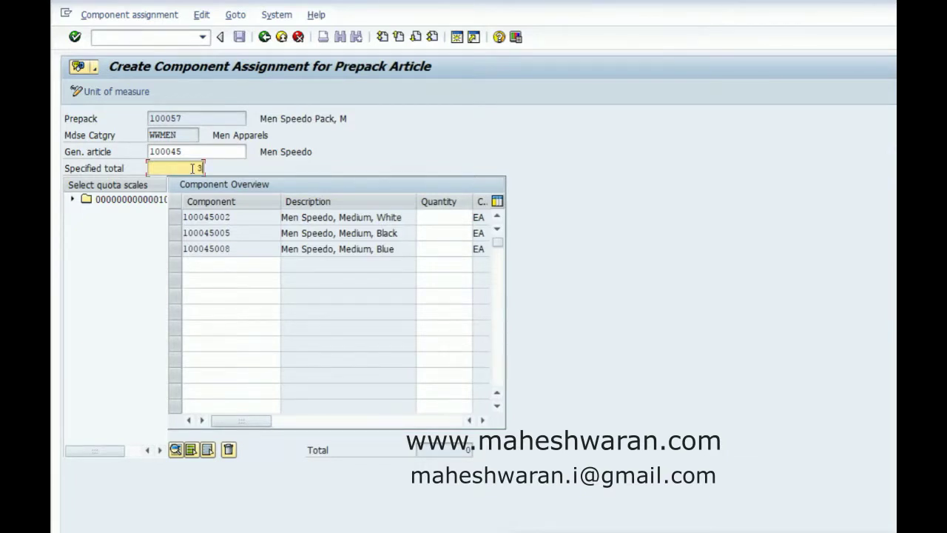
click(451, 215)
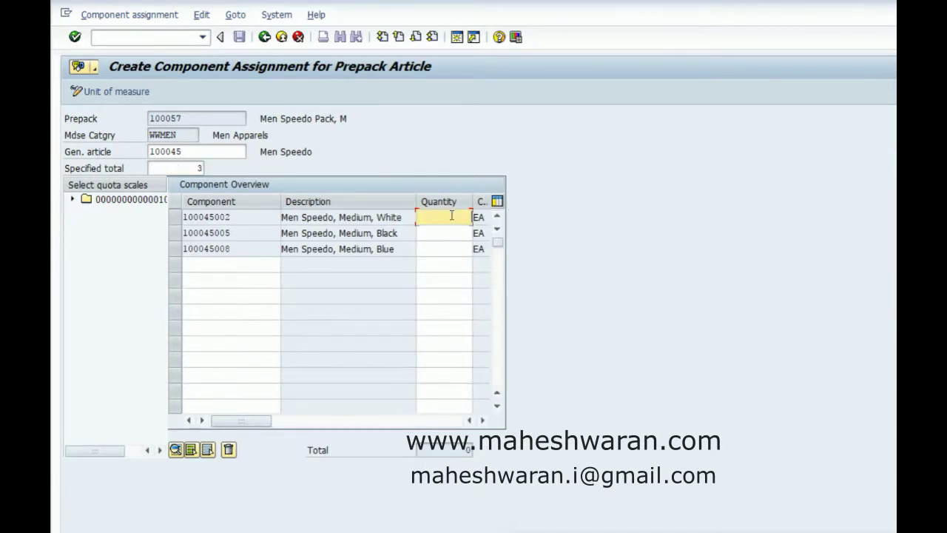
text(1)
key(Down)
text(1)
key(Down)
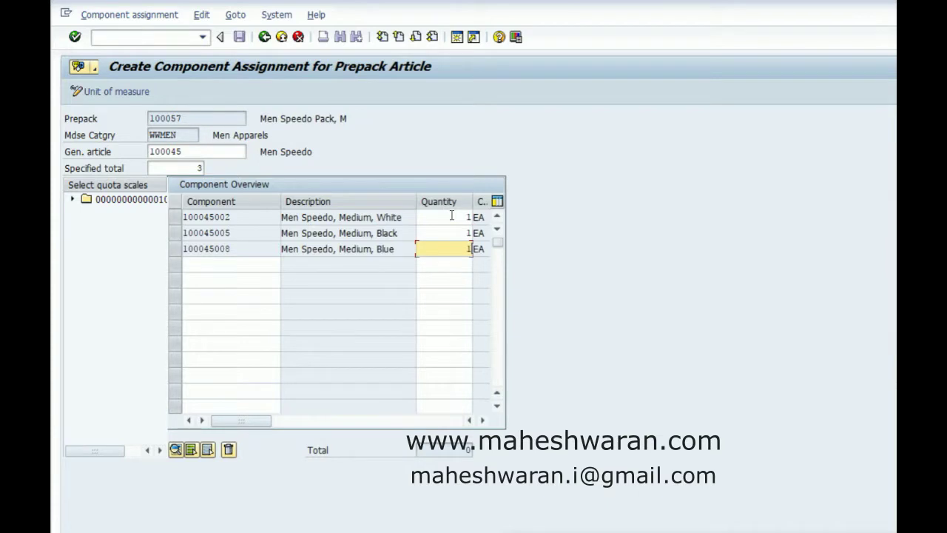
key(Return)
click(365, 232)
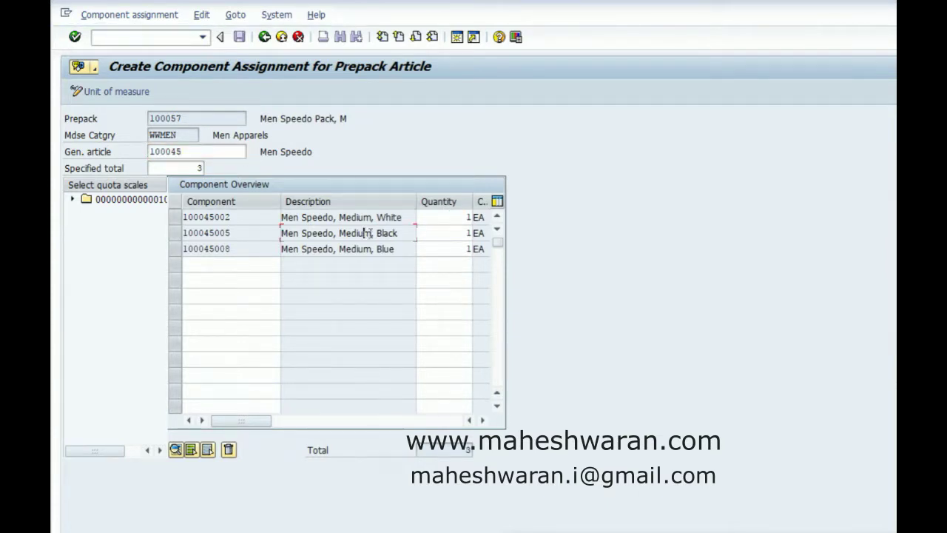
Step: Return to the article's basic data and review the Listing view
click(266, 40)
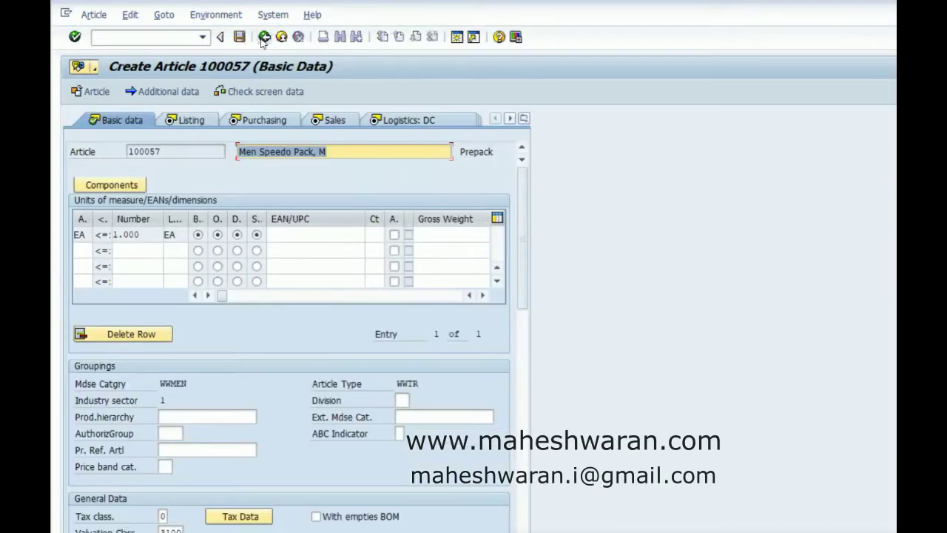
drag(524, 220, 525, 317)
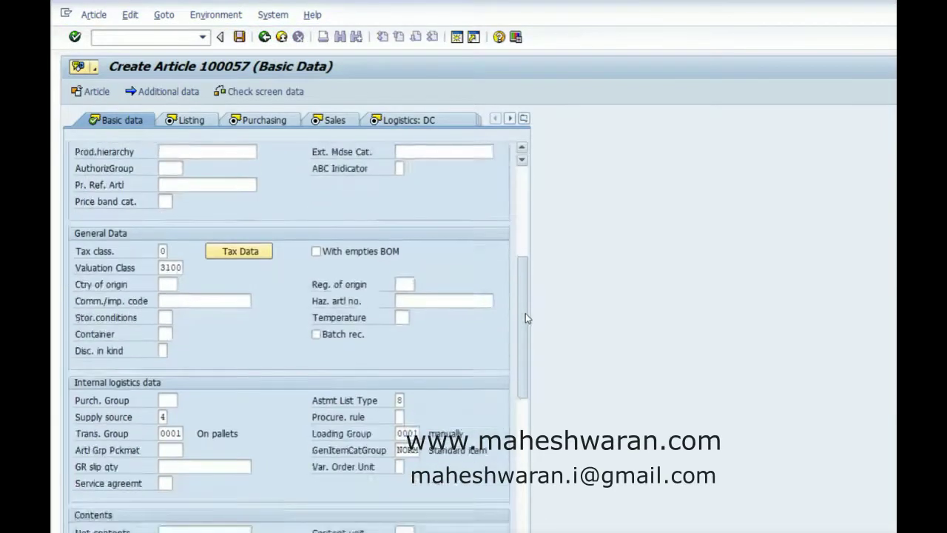
scroll(525, 317, down, 10)
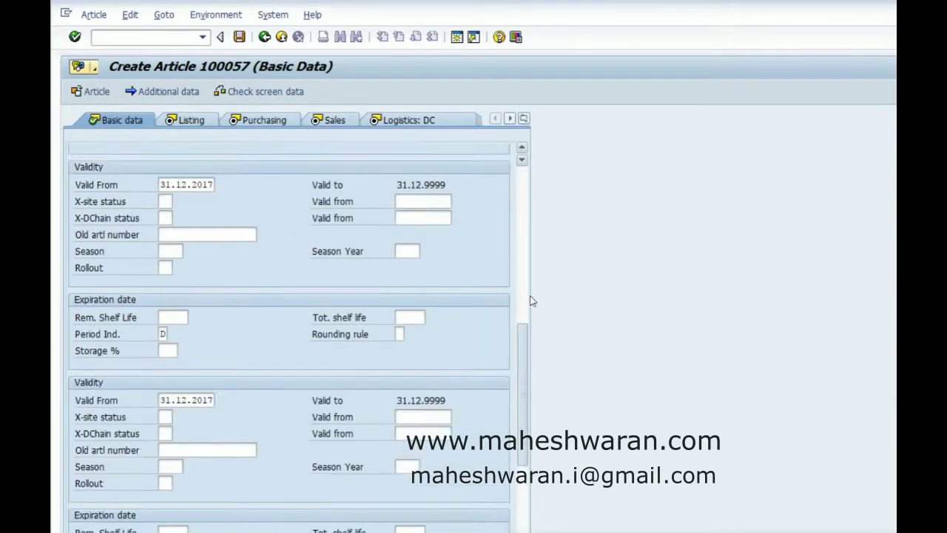
scroll(531, 301, up, 15)
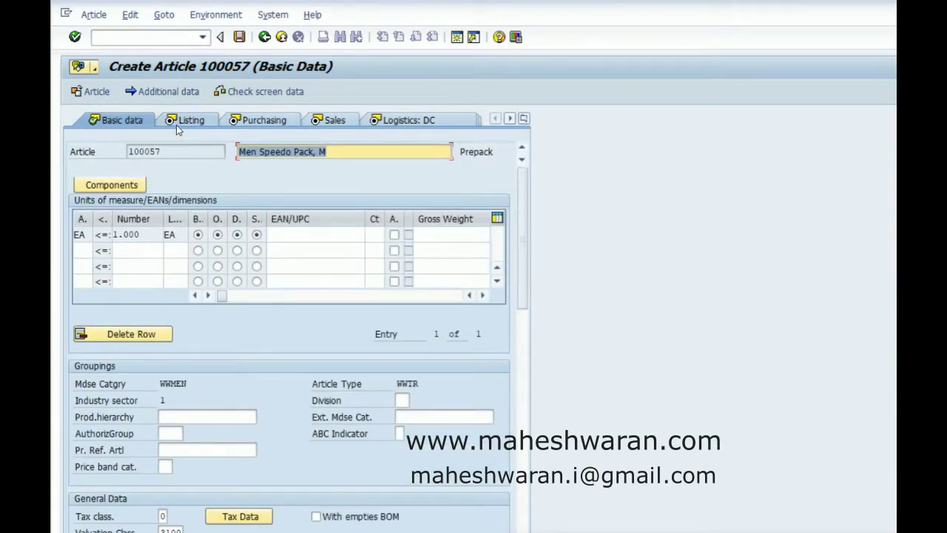
click(185, 123)
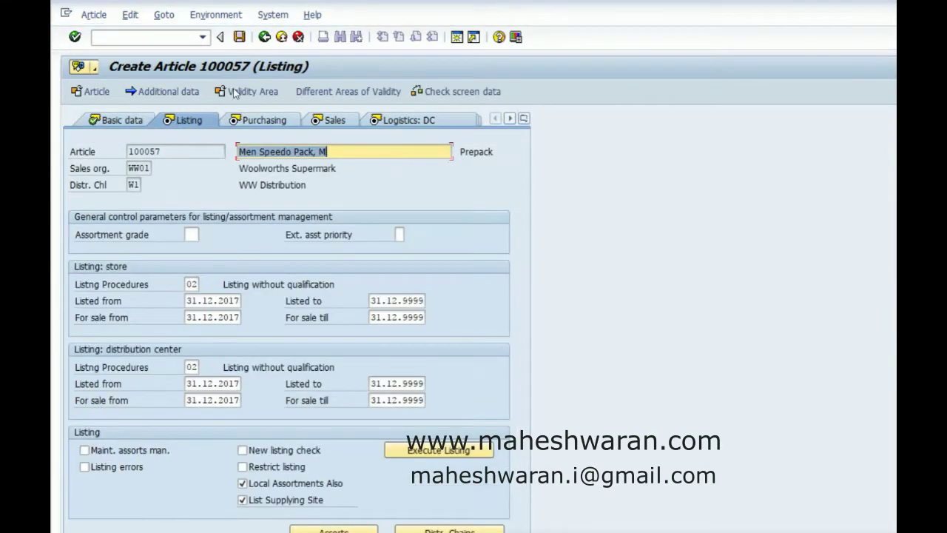
Step: Enter a net purchase price of 10 EUR in the Purchasing view
click(263, 121)
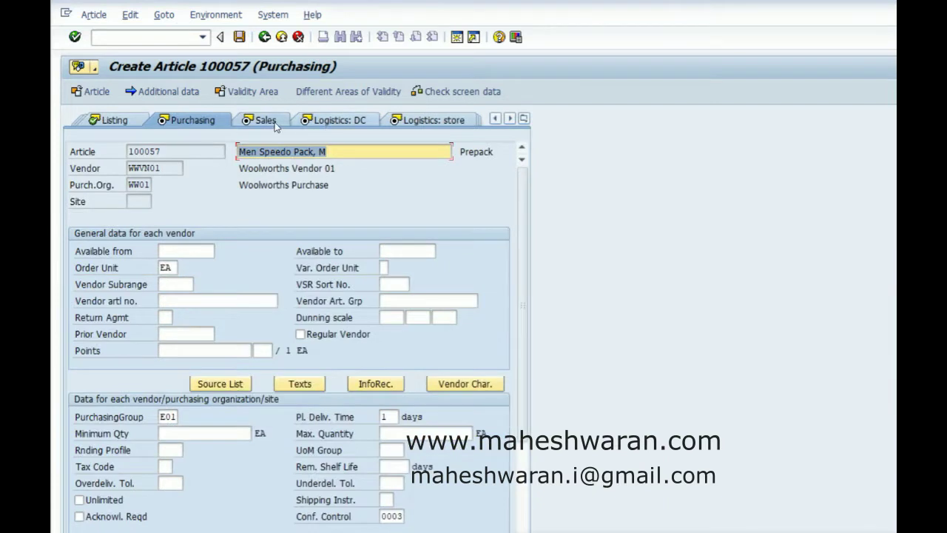
scroll(190, 410, down, 5)
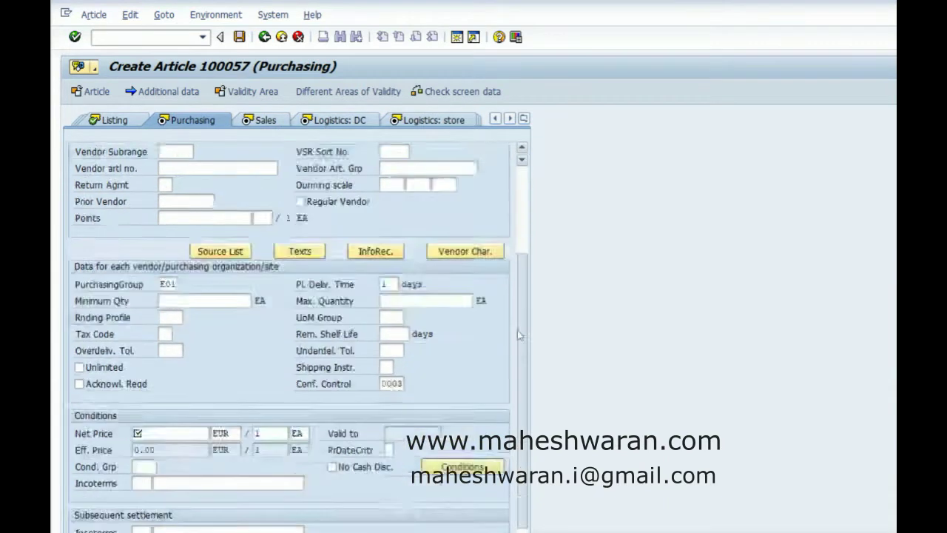
click(188, 402)
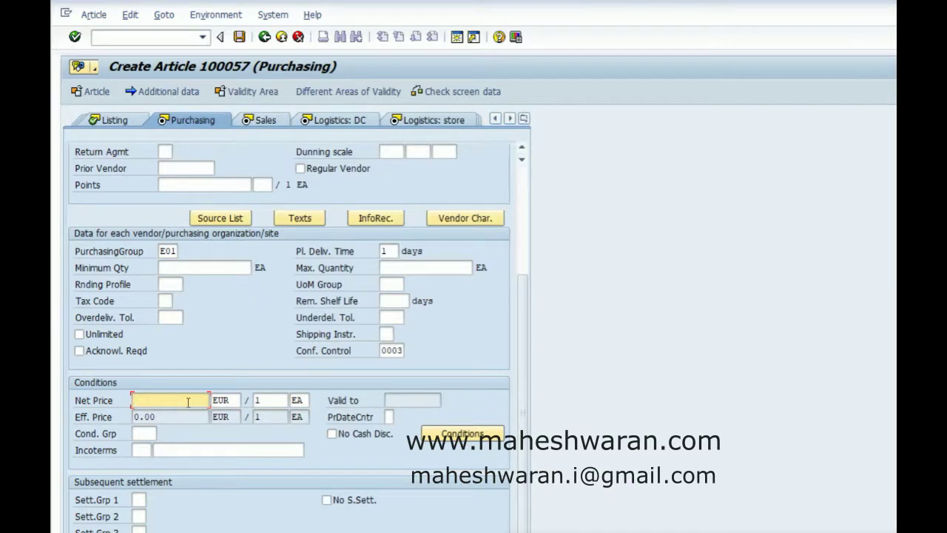
text(10)
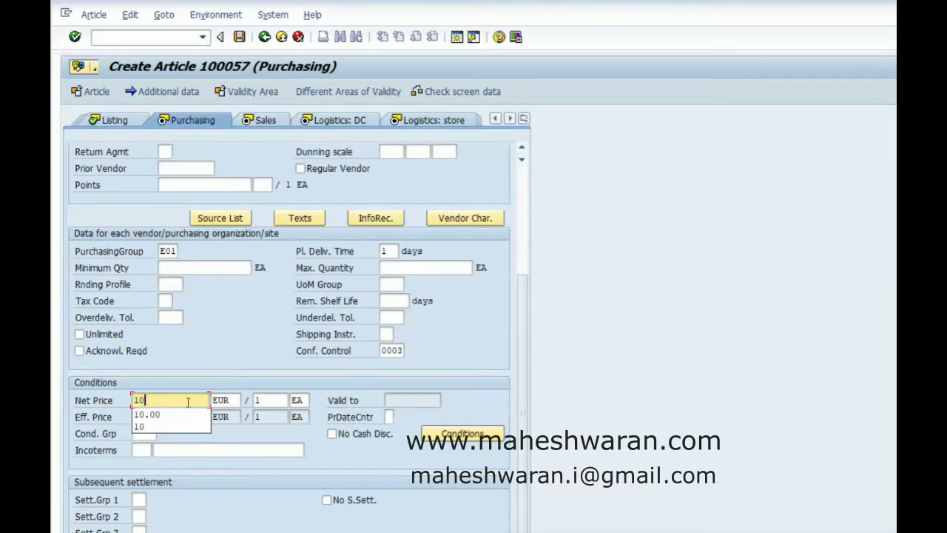
key(Return)
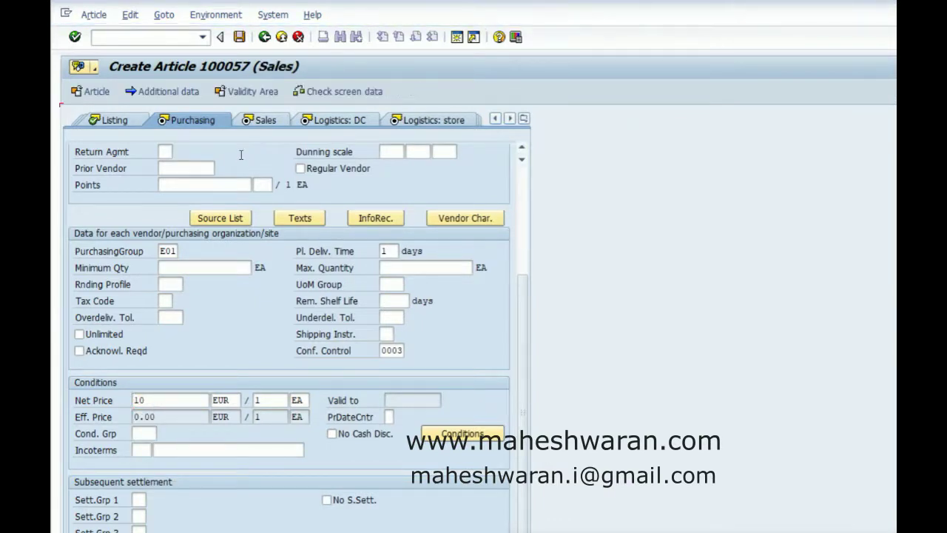
Step: Review the Logistics DC, Logistics store and POS views, then save article 100057
drag(524, 272, 523, 401)
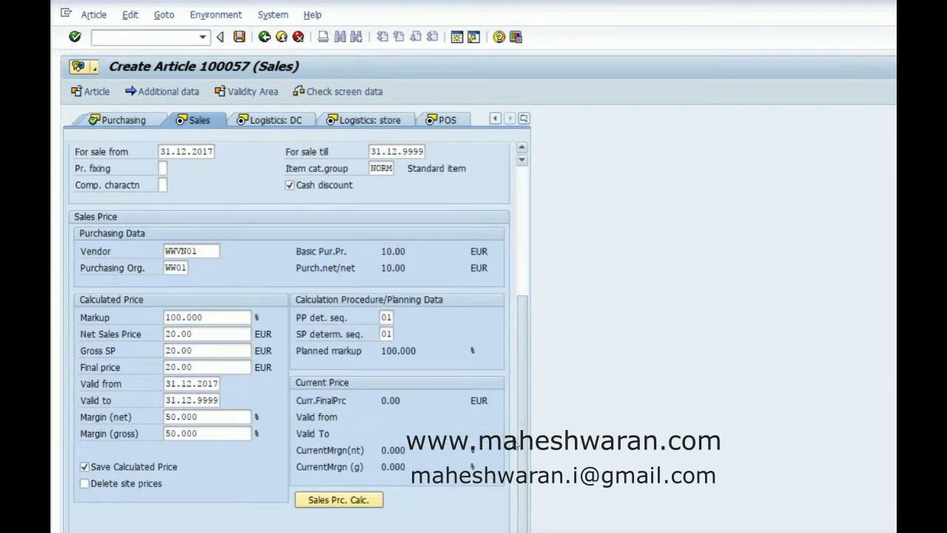
click(304, 120)
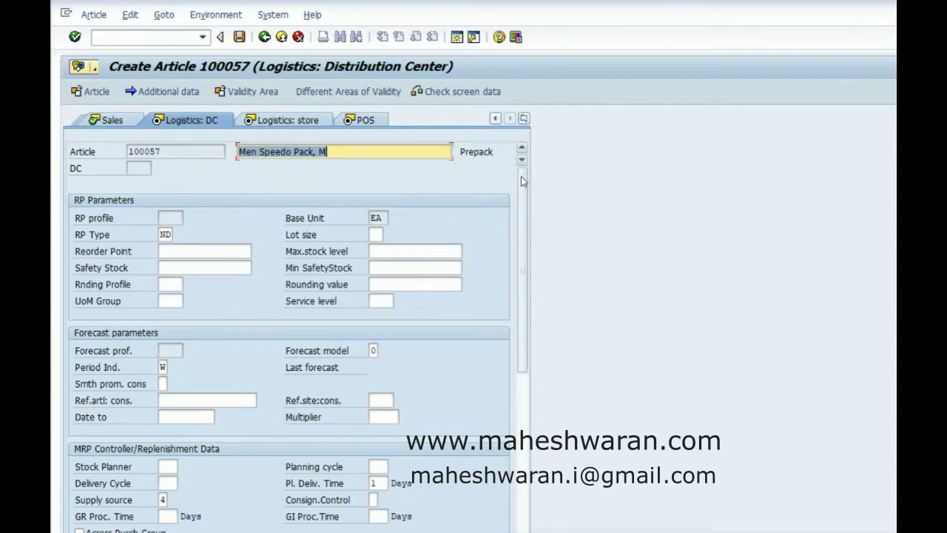
mouse_move(521, 176)
mouse_down()
mouse_move(516, 374)
mouse_move(517, 190)
mouse_up()
click(288, 119)
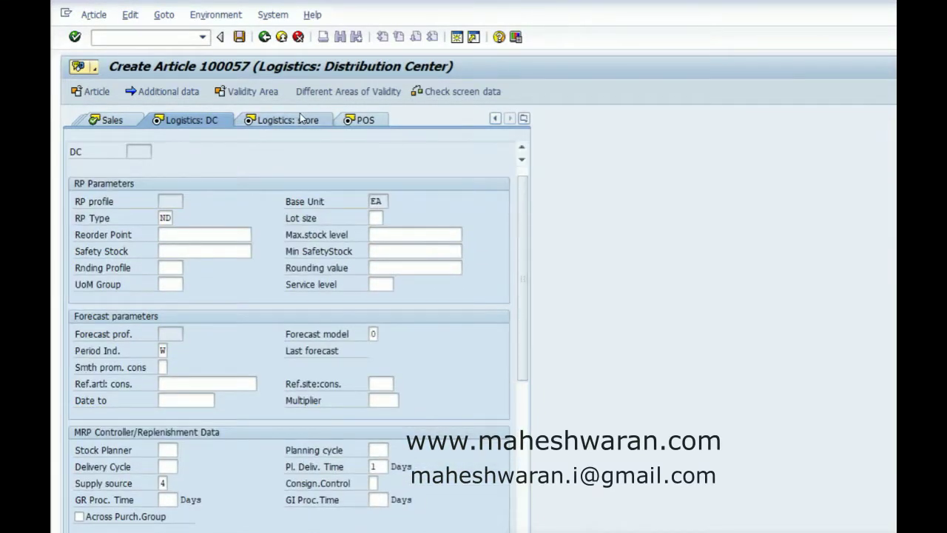
mouse_move(525, 183)
mouse_down()
mouse_move(520, 370)
mouse_move(529, 180)
mouse_up()
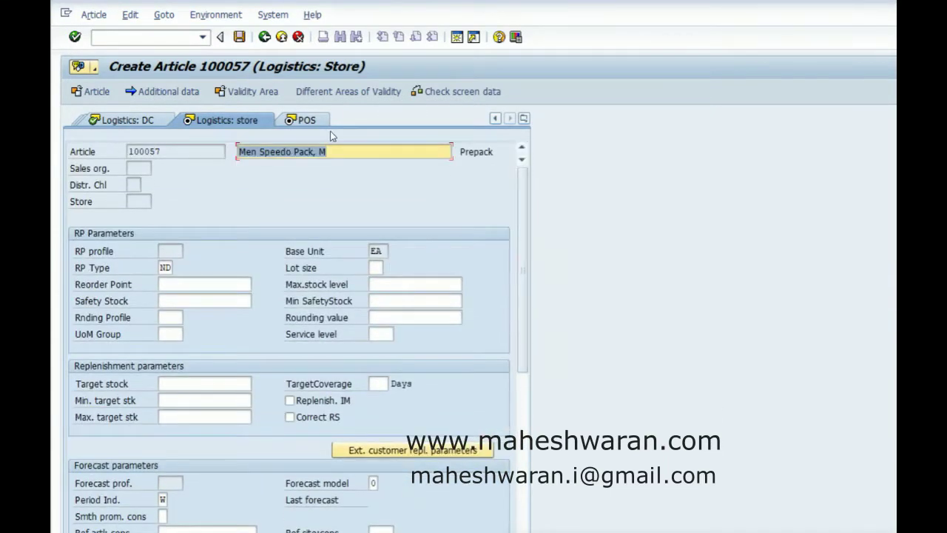
click(308, 122)
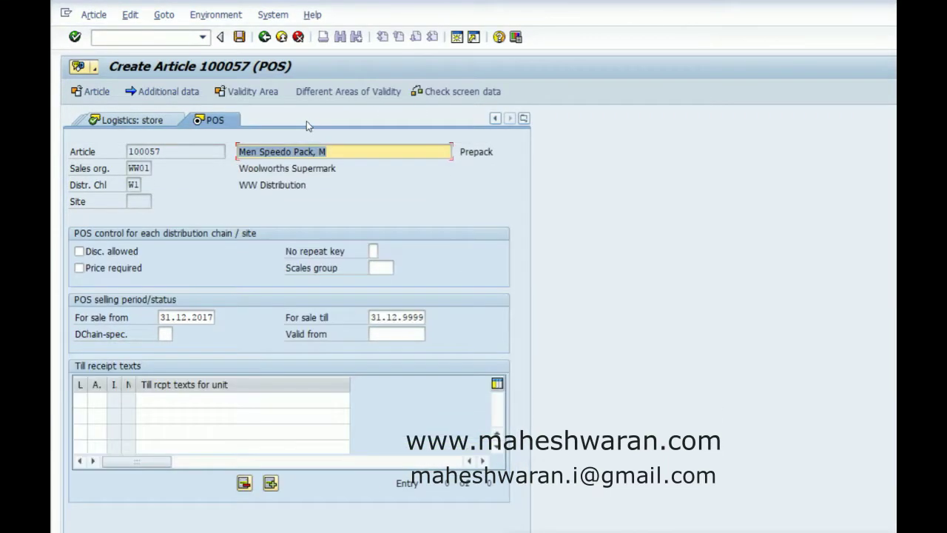
click(238, 37)
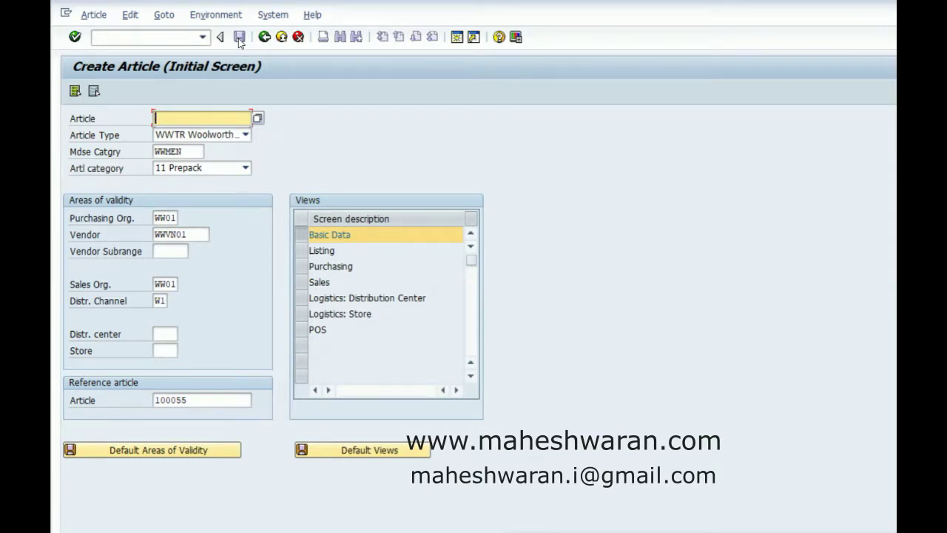
Step: Start a new purchase order for vendor WWVN01
click(151, 37)
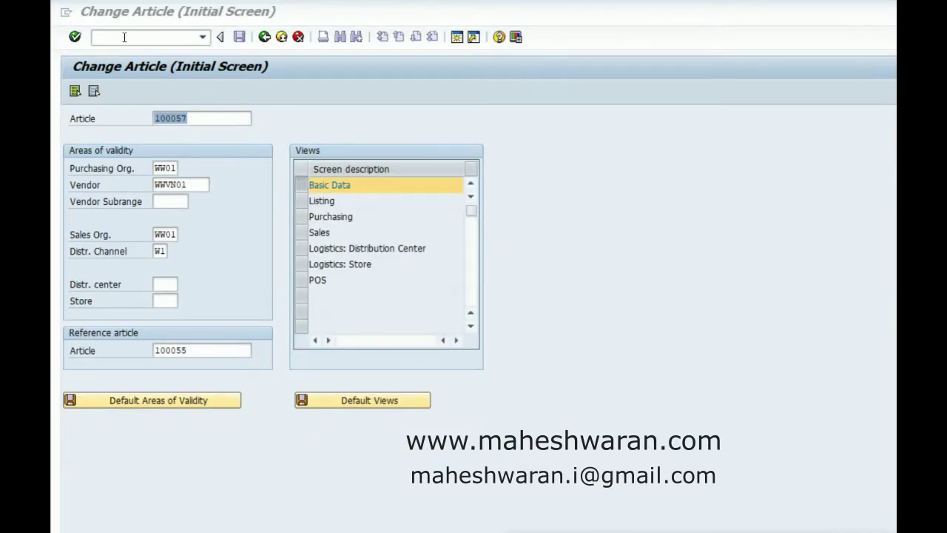
click(124, 37)
text(/nme)
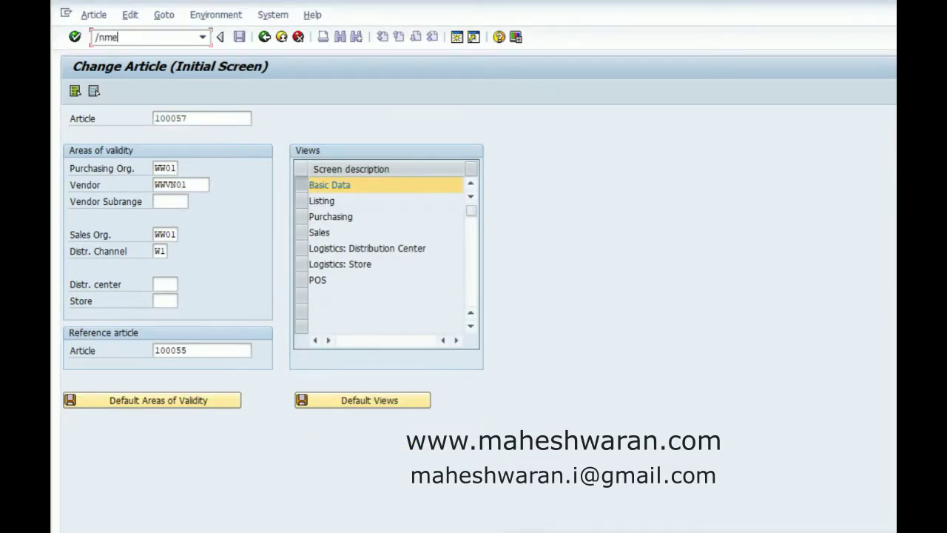
text(1n)
key(Return)
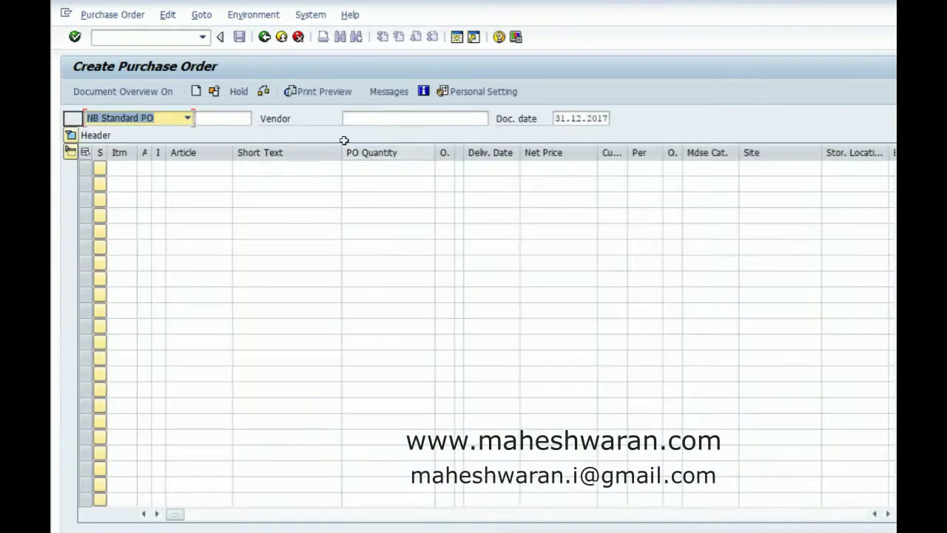
click(380, 120)
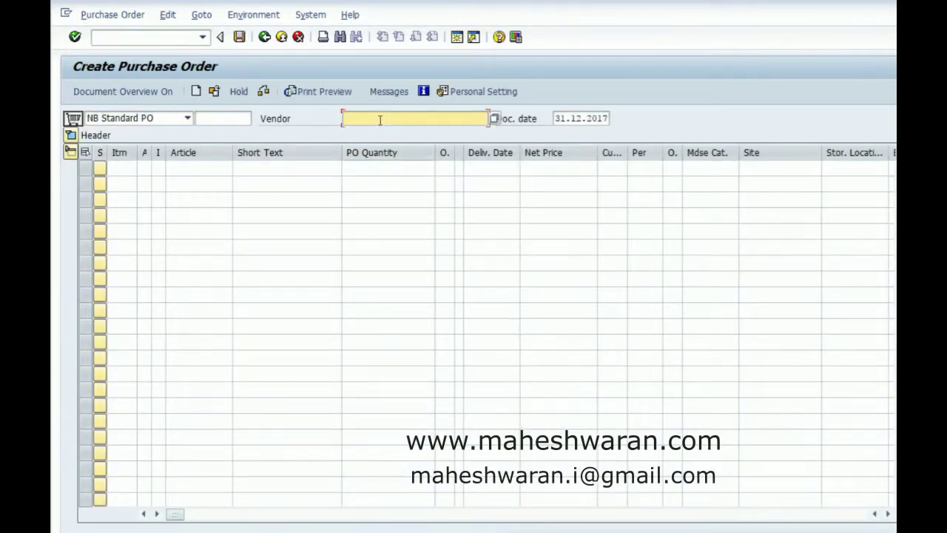
text(wwvn01)
key(Return)
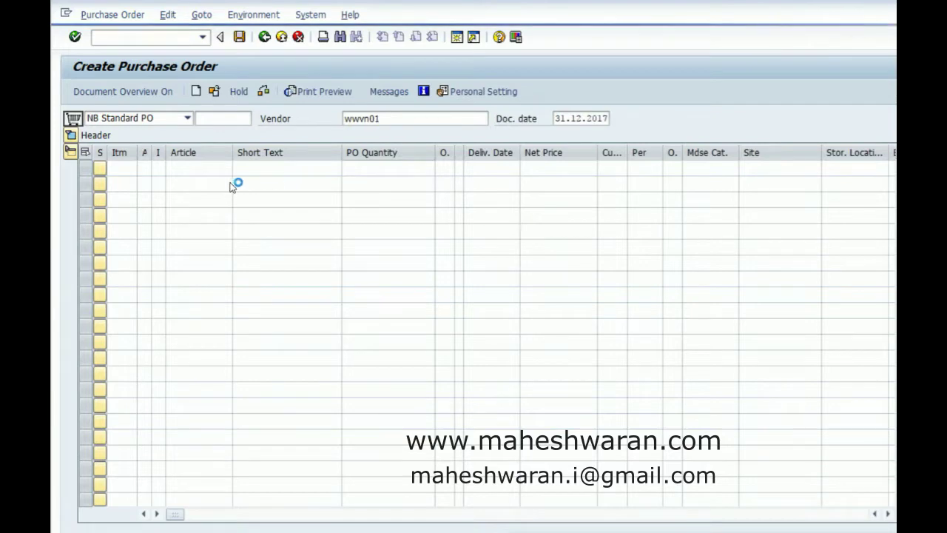
Step: Add an item for article 100057 with PO quantity 100
click(208, 169)
text(100)
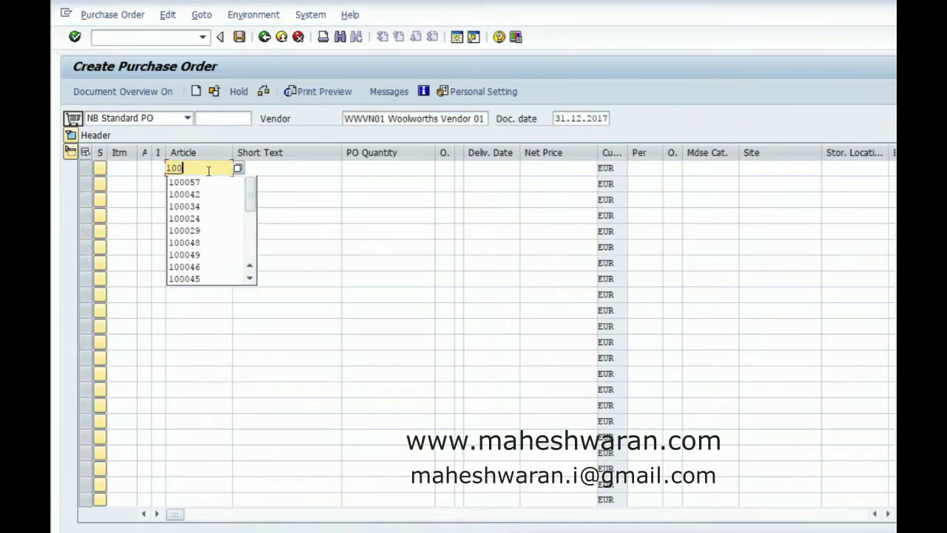
text(0)
key(Down)
key(Return)
key(Tab)
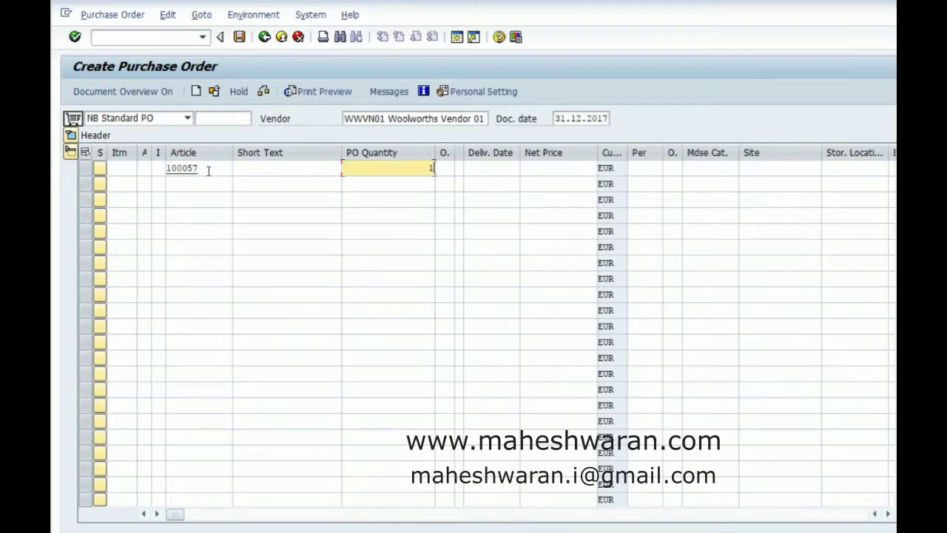
text(100)
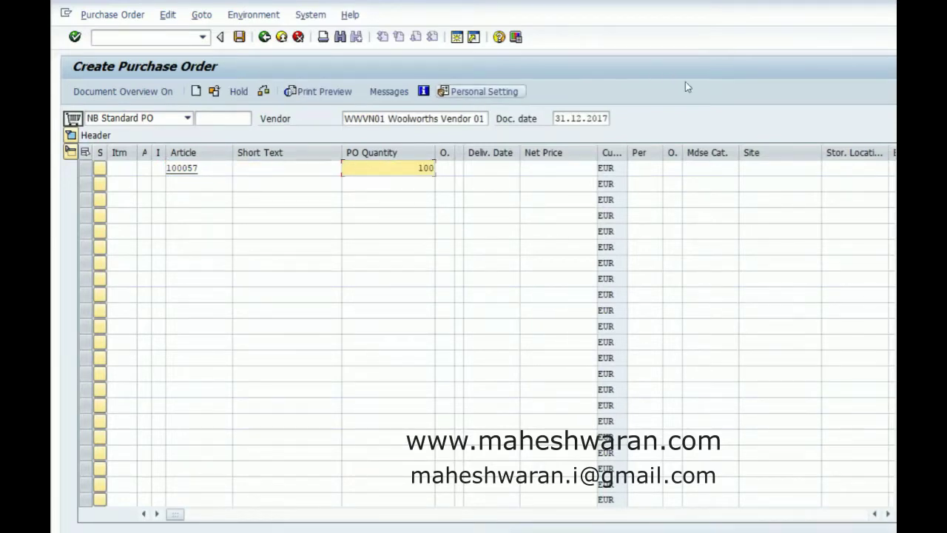
Step: Assign site w001 to the item, check the line, and save the purchase order
click(756, 165)
text(w)
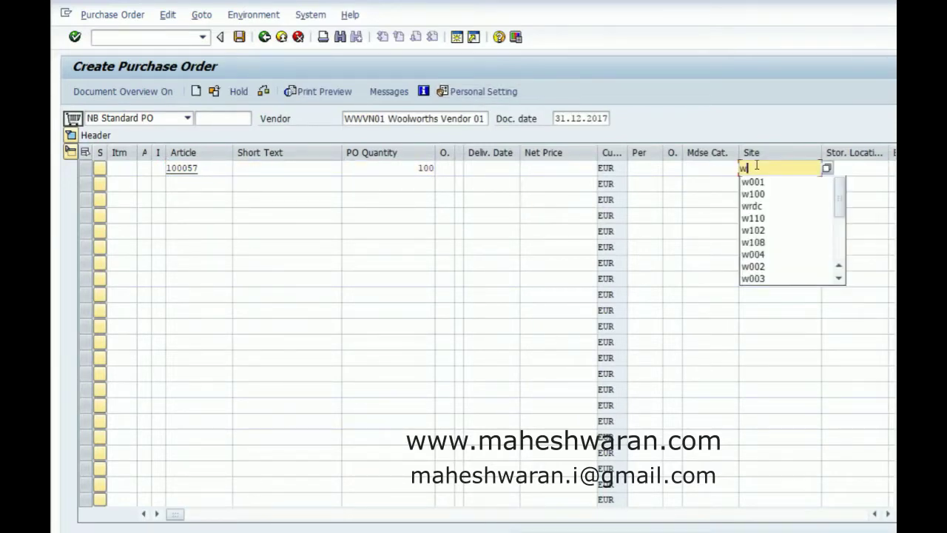
key(Down)
key(Return)
key(Return)
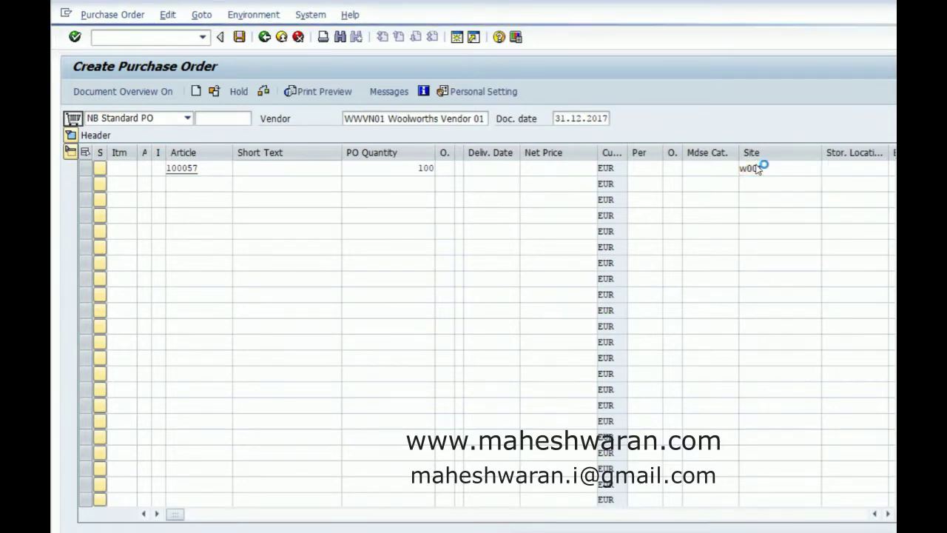
key(Return)
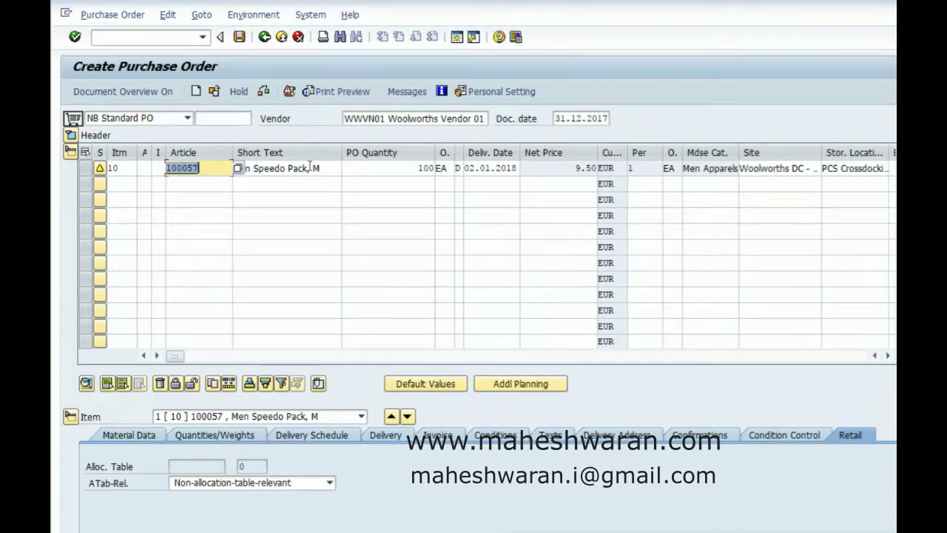
key(Tab)
key(Tab)
key(Tab)
key(Tab)
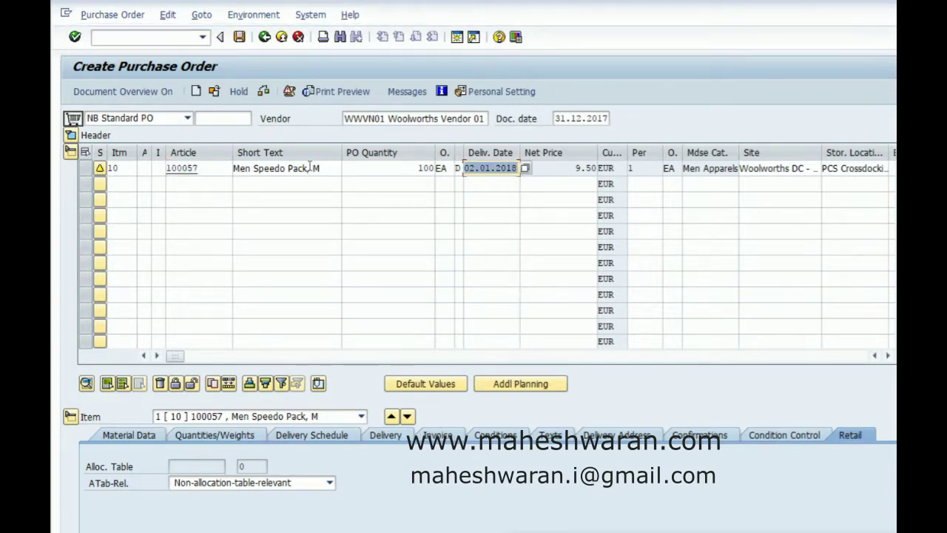
click(240, 39)
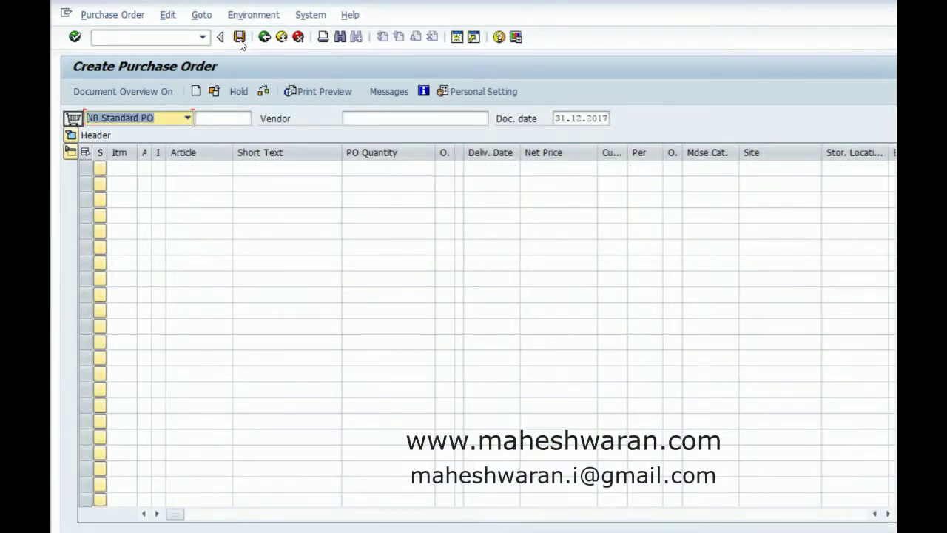
click(130, 15)
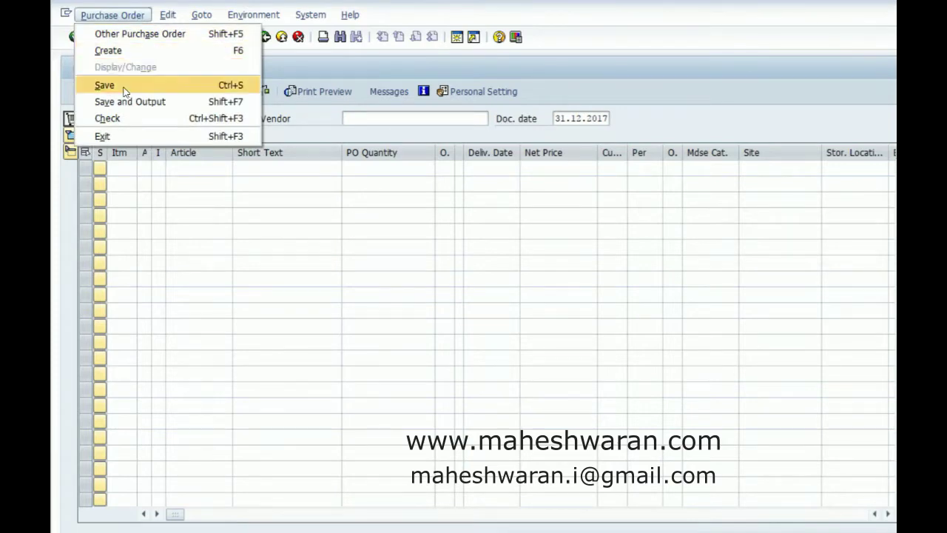
click(127, 34)
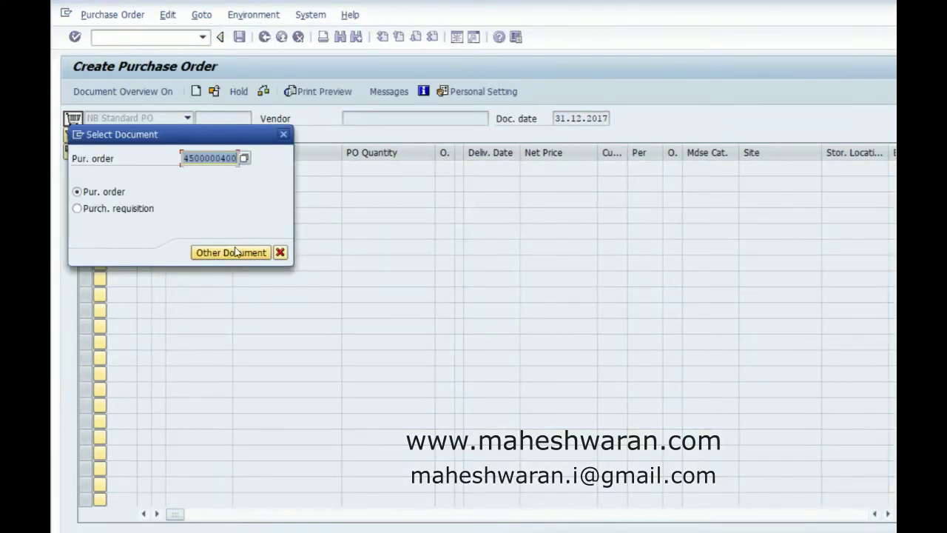
click(235, 251)
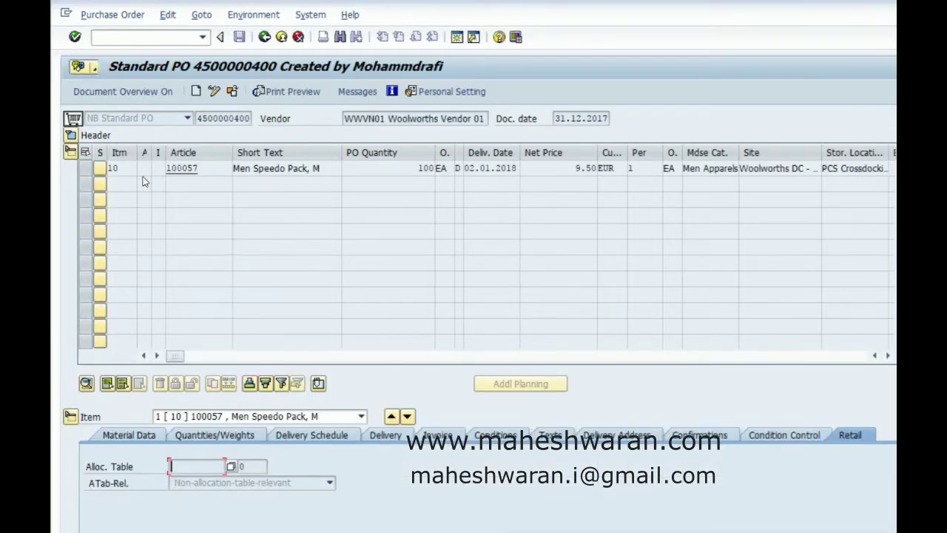
click(272, 169)
drag(203, 167, 162, 168)
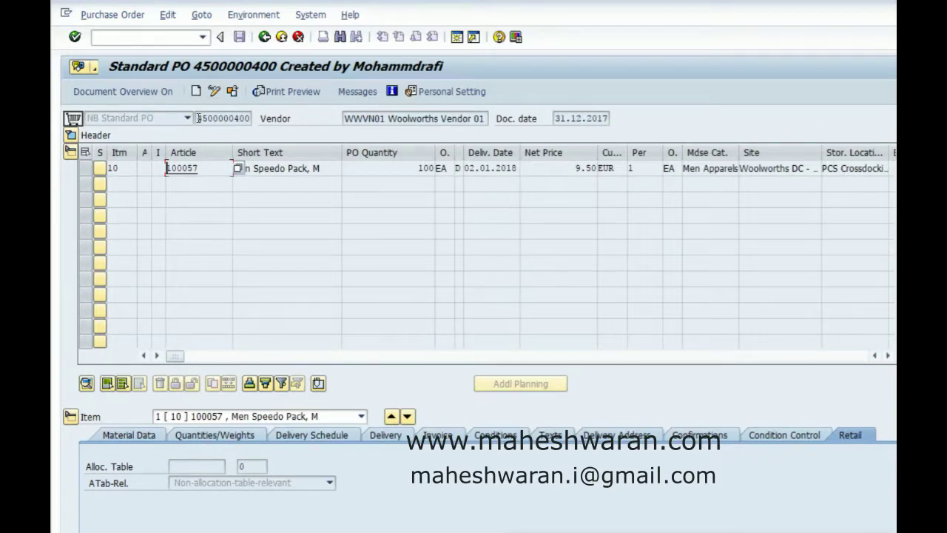
drag(196, 119, 253, 117)
click(129, 36)
text(/nvl31n)
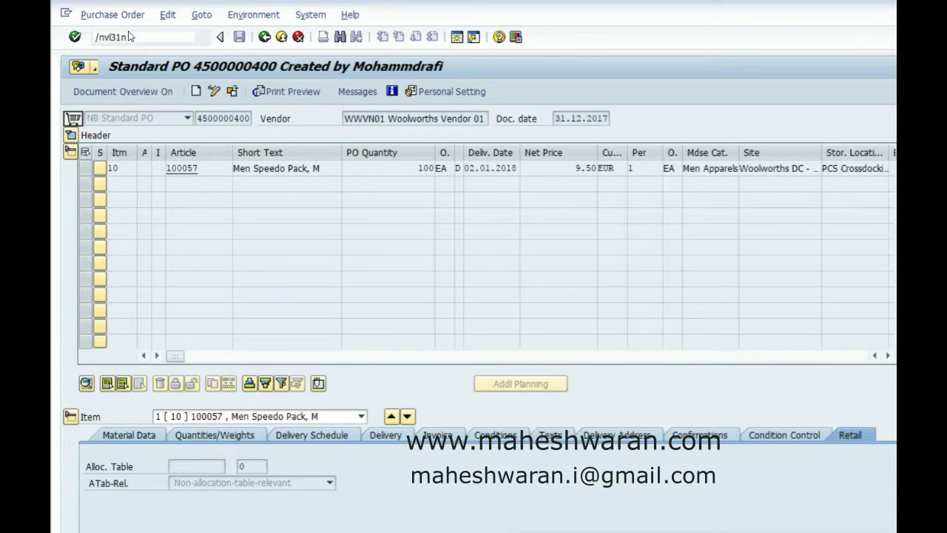
key(Return)
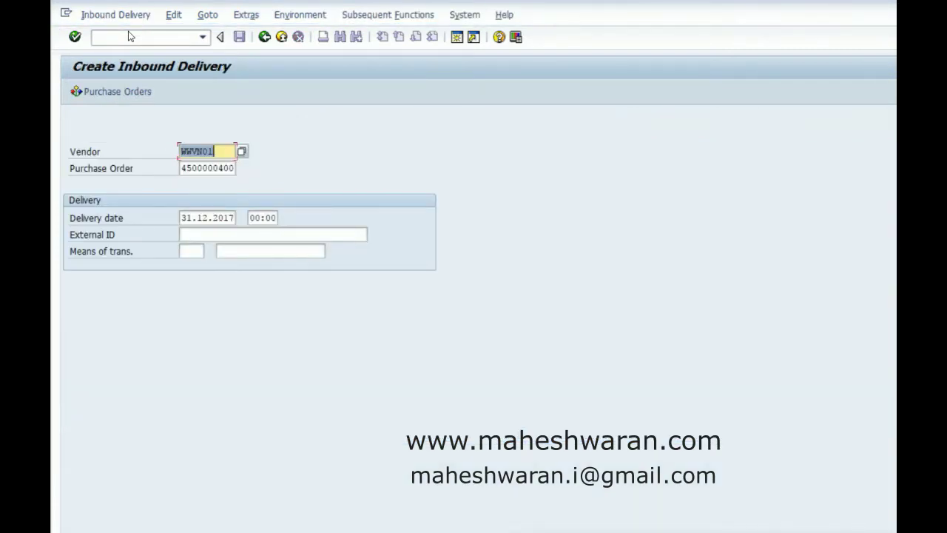
key(Return)
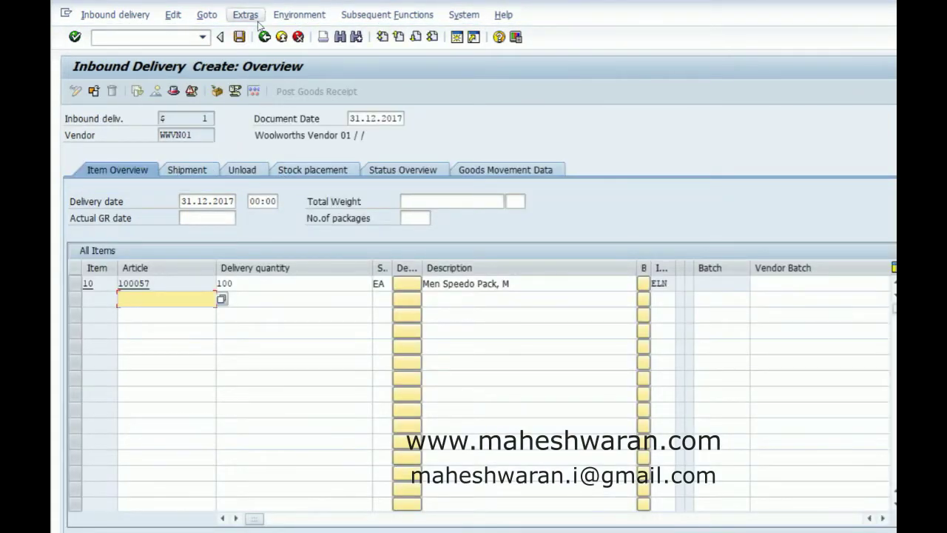
click(238, 39)
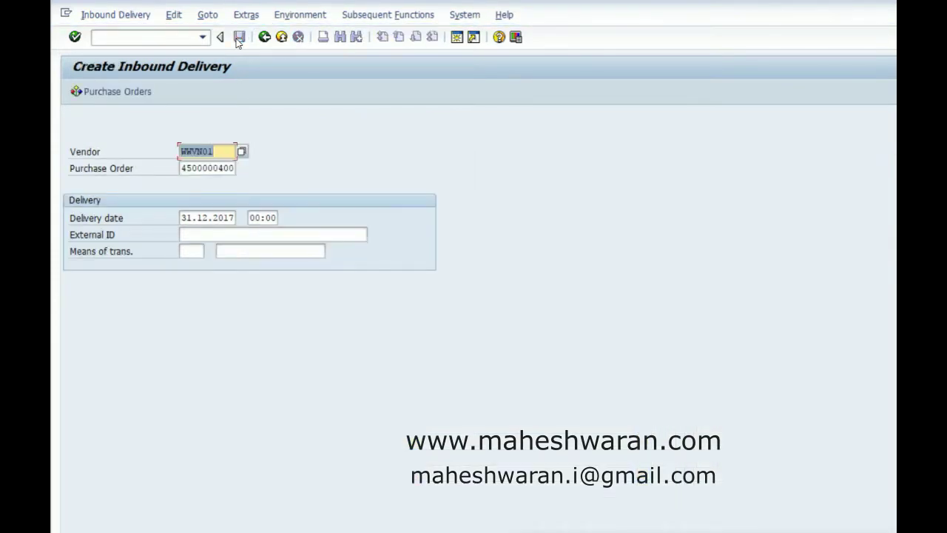
click(122, 16)
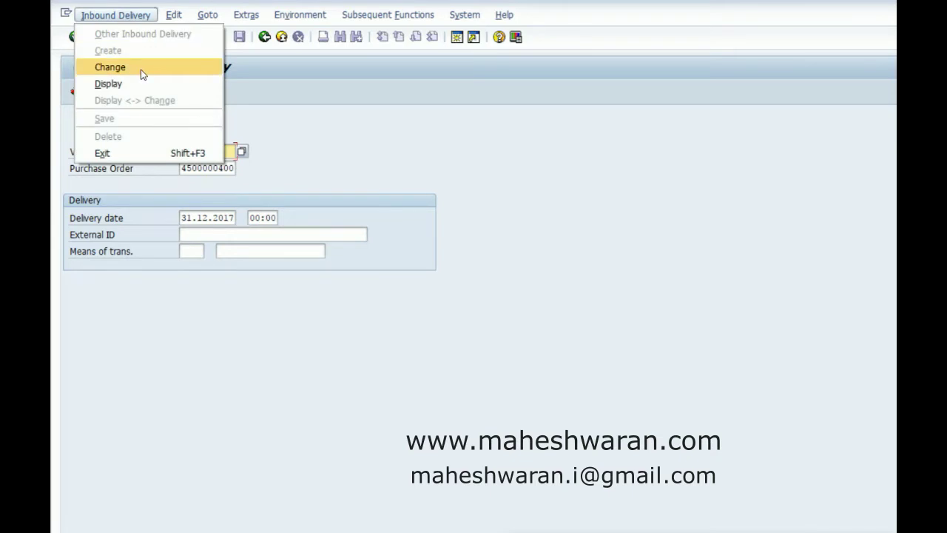
click(141, 71)
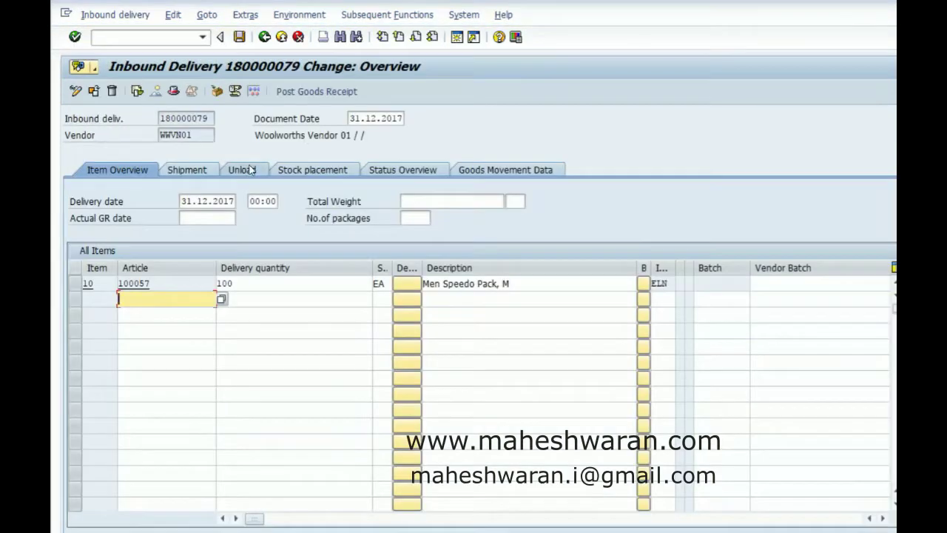
click(280, 171)
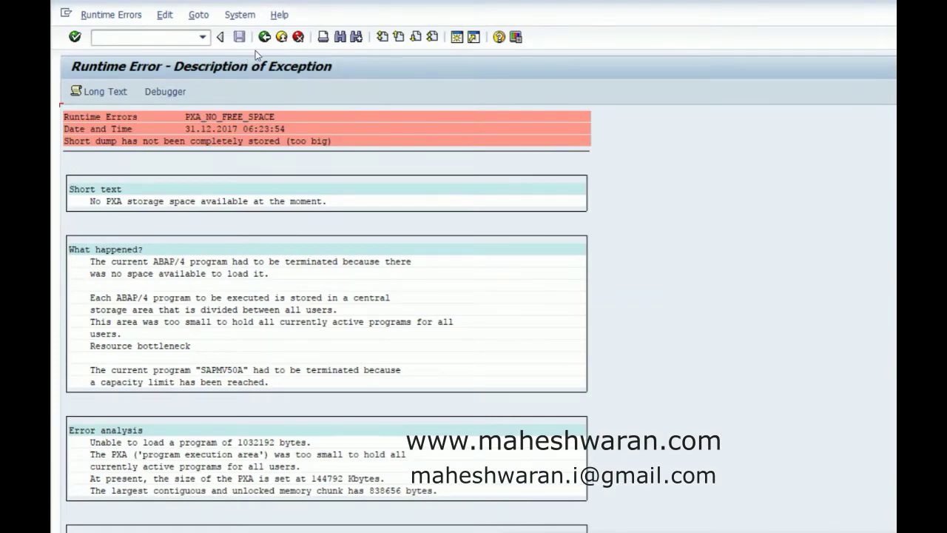
Step: Leave the runtime error, reopen delivery 180000079 in change mode, and post goods receipt
click(263, 43)
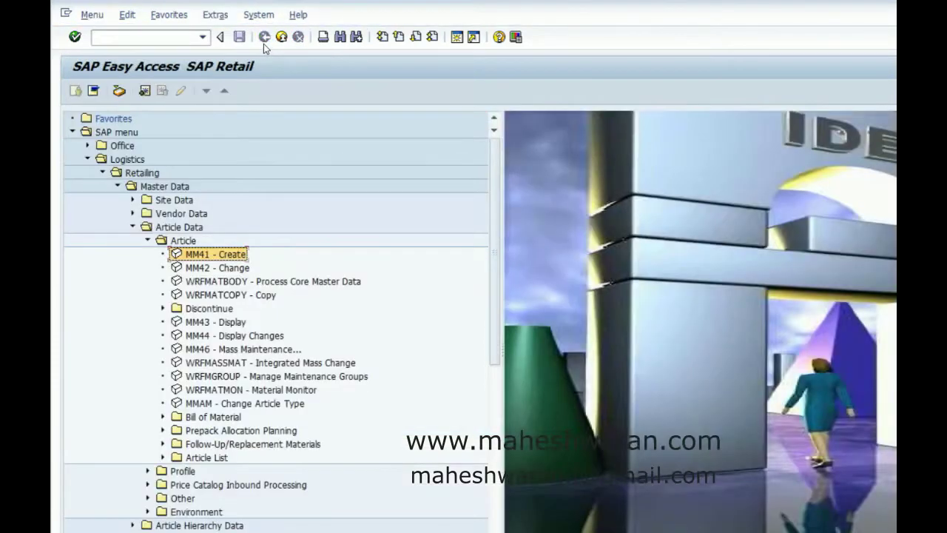
click(175, 34)
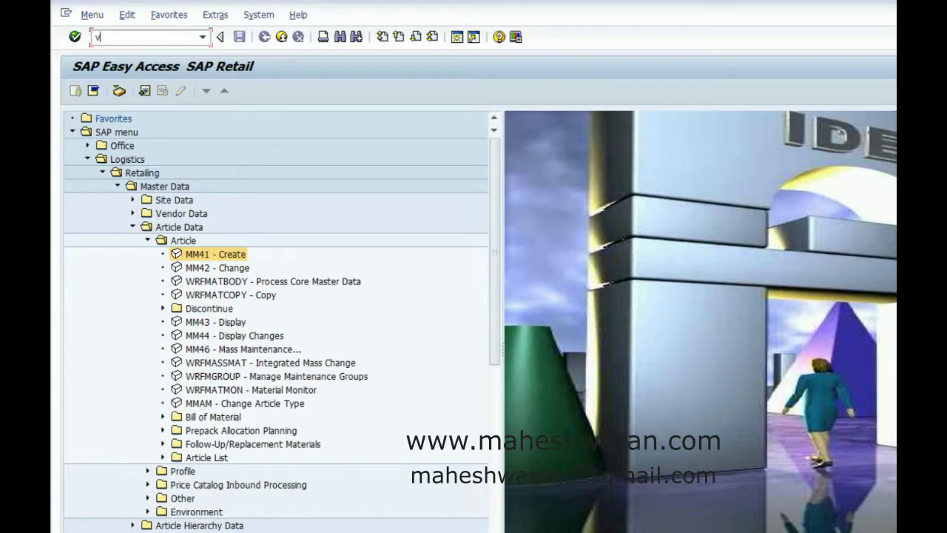
key(Return)
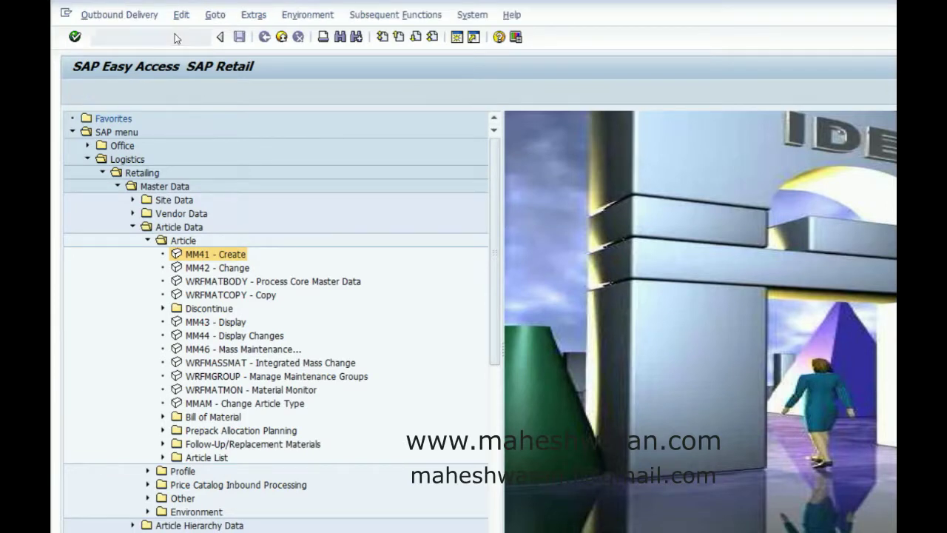
key(BackSpace)
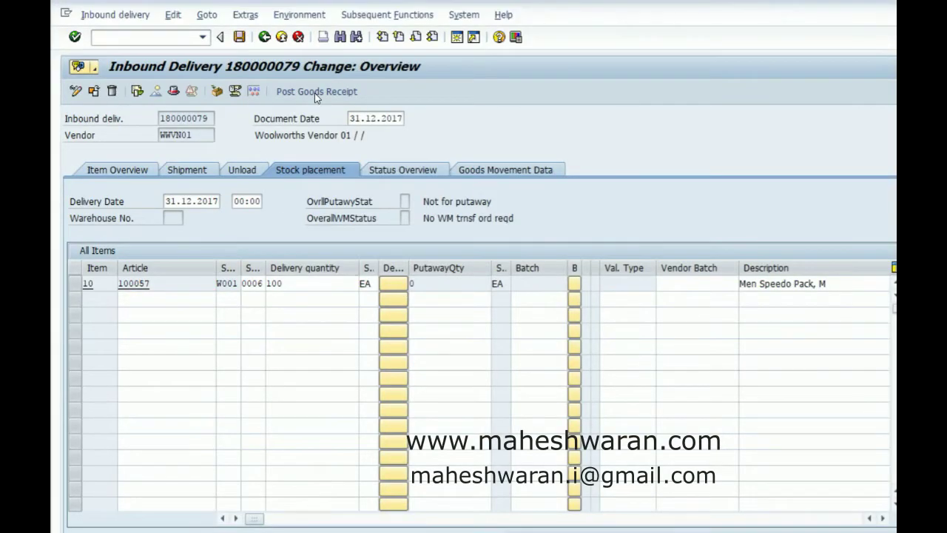
click(314, 92)
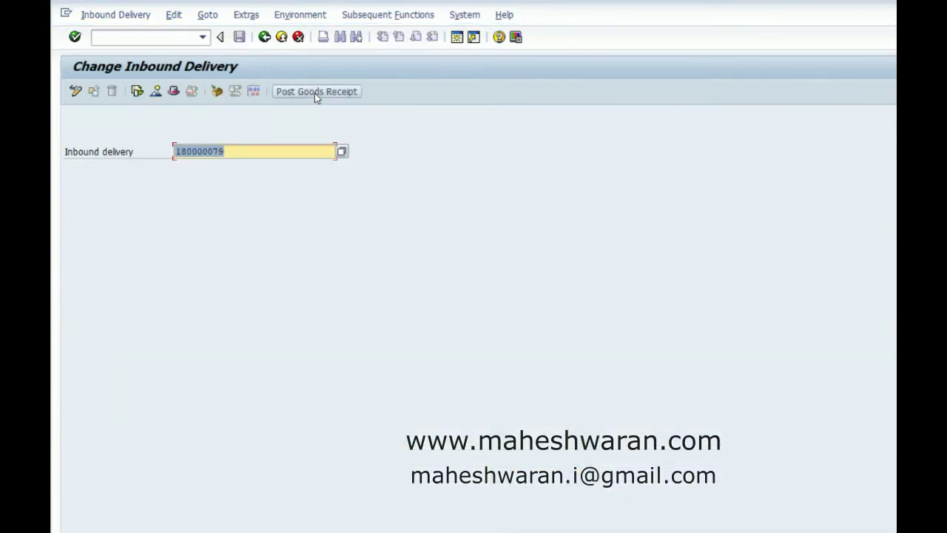
click(141, 37)
Step: Run MMBE stock overview for article 100057 at site w001
text(/nmm)
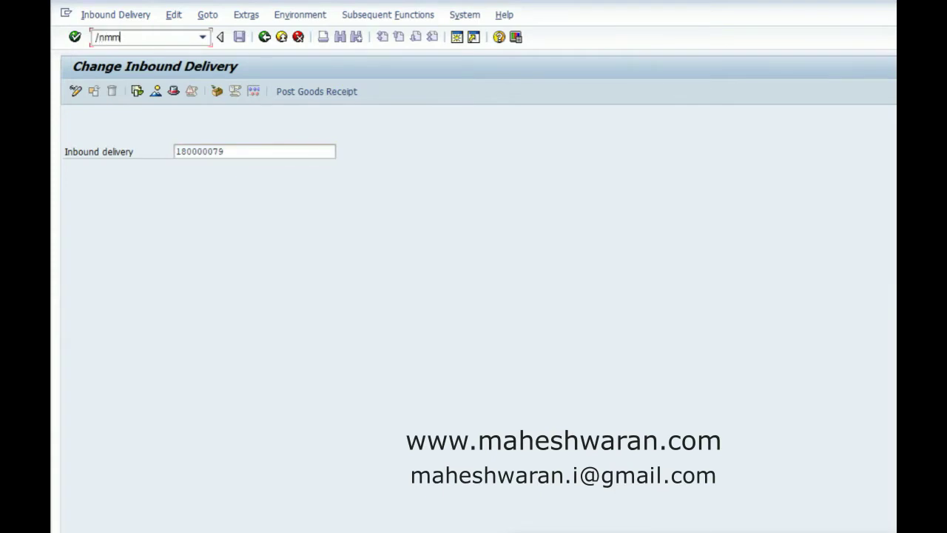
text(be)
key(Return)
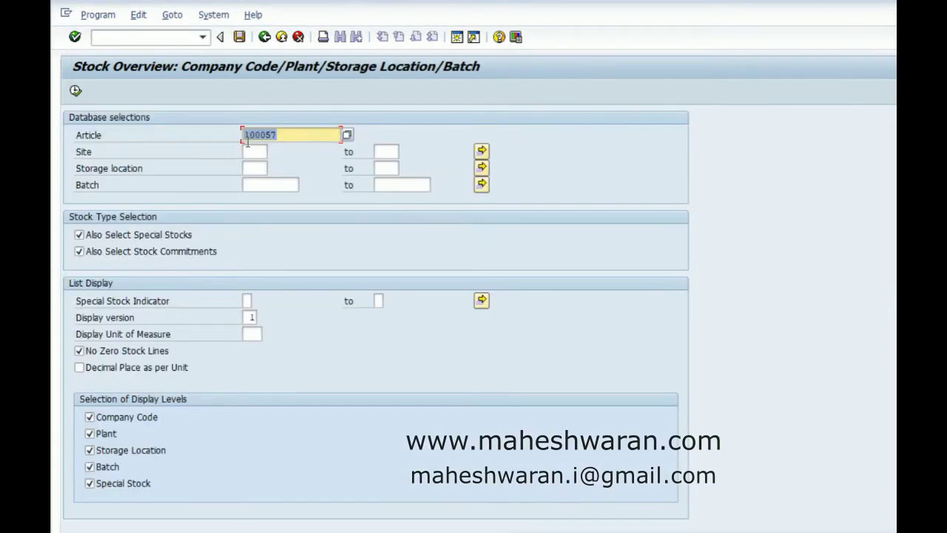
click(258, 152)
text(w001)
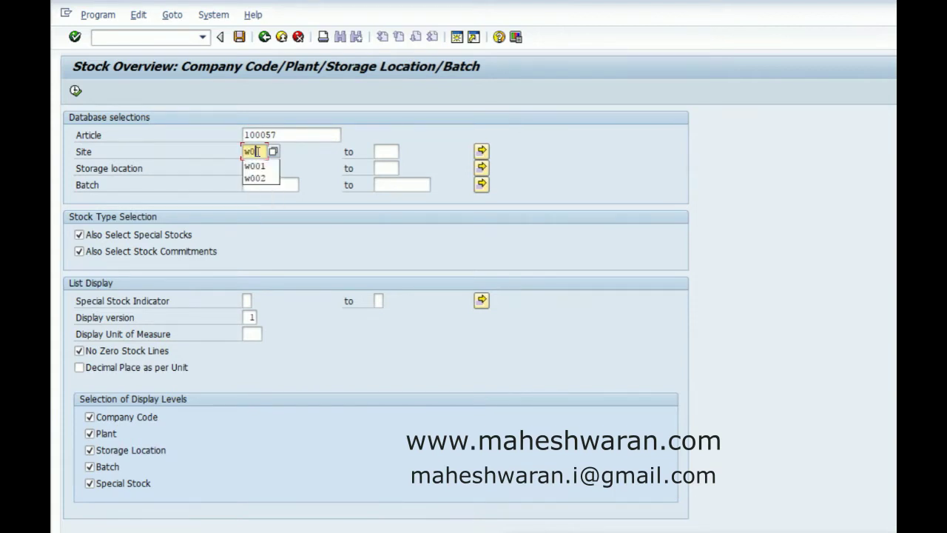
click(75, 91)
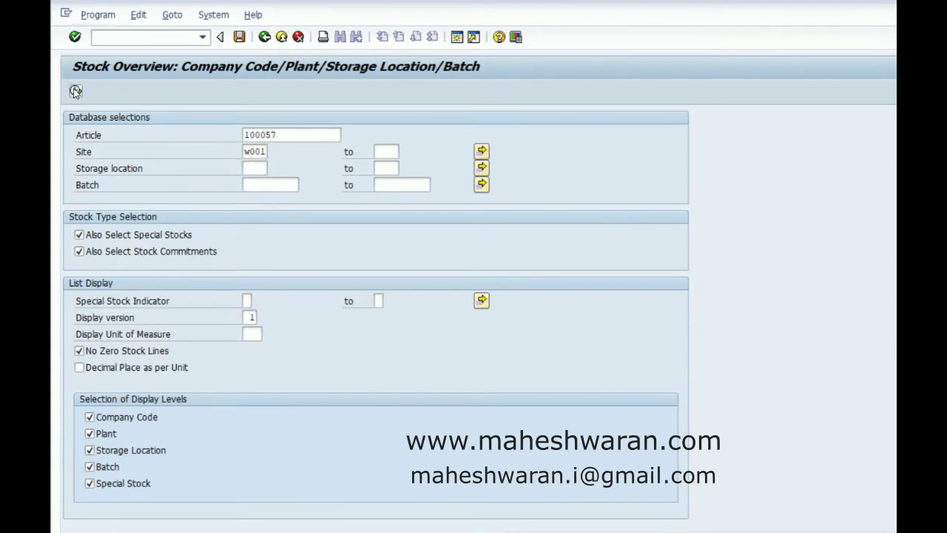